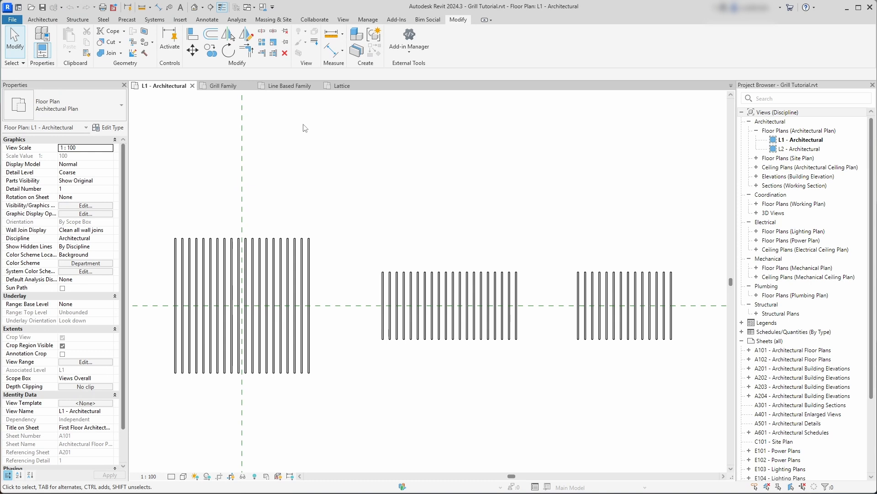
Step: Switch to the Lattice family and locate the Metric Generic Model.rft template among the new family templates
{"action": "left_click", "coordinate": [347, 86]}
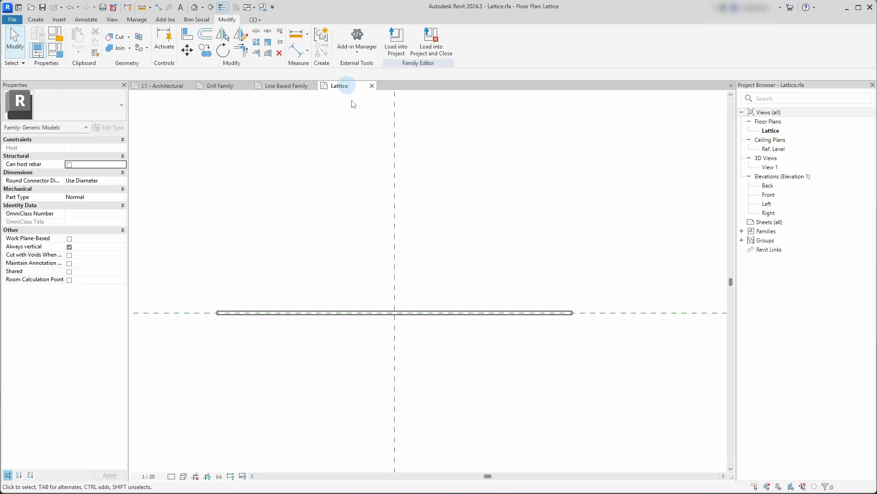
{"action": "left_click", "coordinate": [13, 19]}
{"action": "mouse_move", "coordinate": [40, 56]}
{"action": "left_click", "coordinate": [114, 81]}
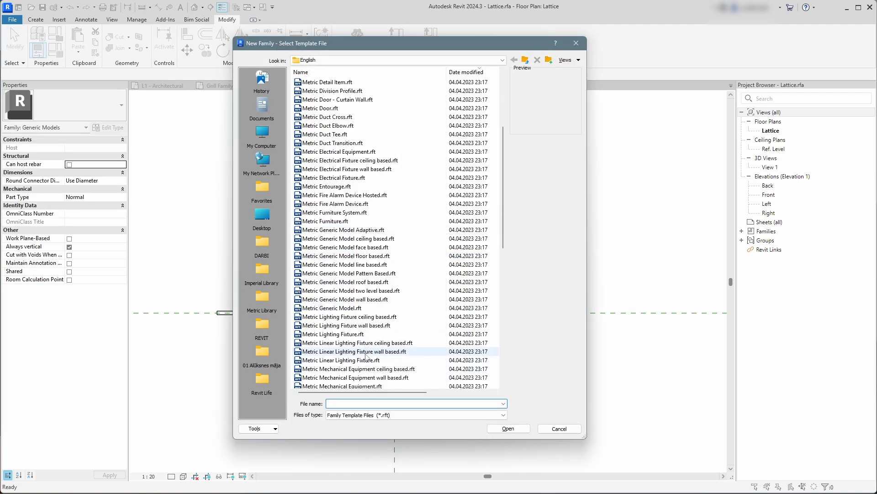
{"action": "left_click", "coordinate": [329, 308]}
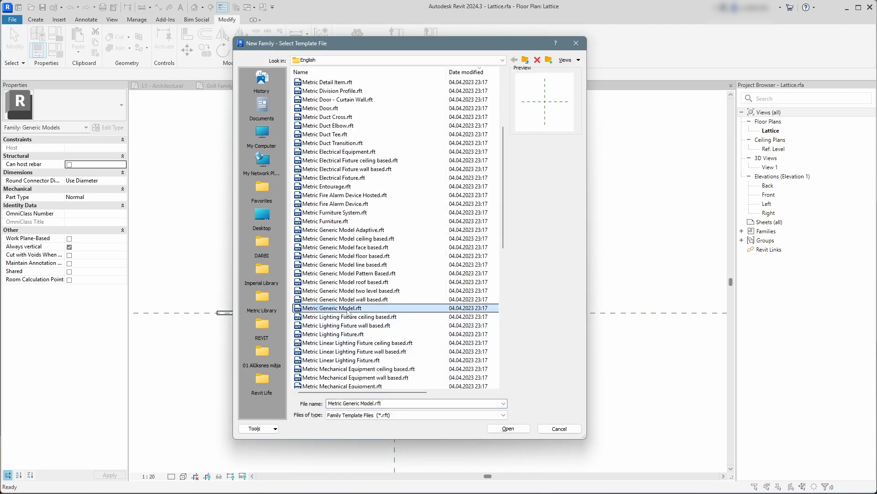
{"action": "key", "text": "Escape"}
Step: Switch to the line-based family and locate the Metric Generic Model line based.rft template among the new family templates
{"action": "left_click", "coordinate": [281, 86]}
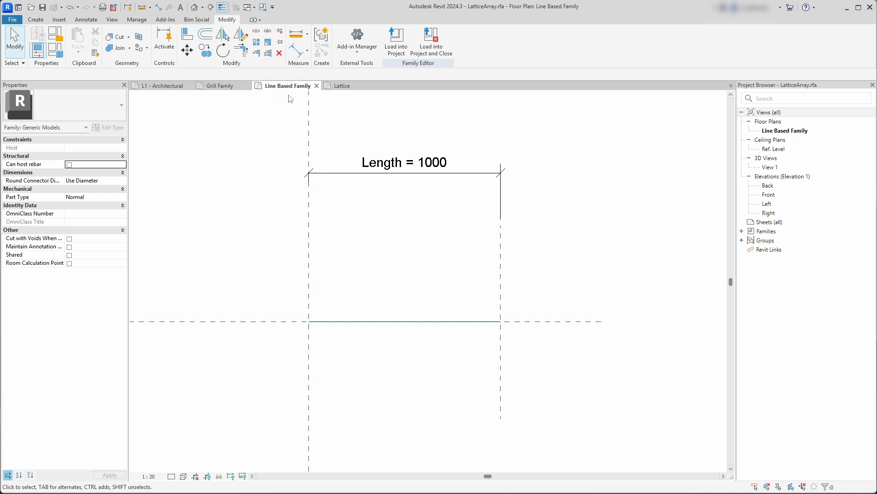
{"action": "left_click", "coordinate": [15, 21]}
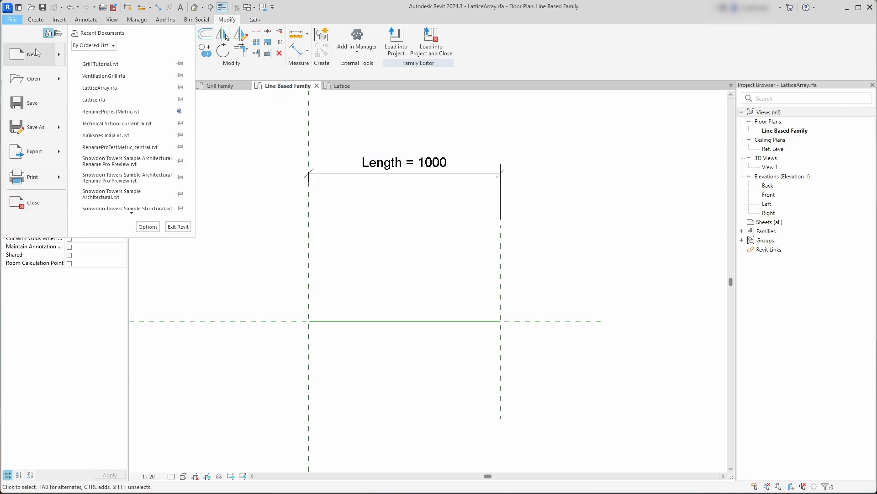
{"action": "mouse_move", "coordinate": [40, 57]}
{"action": "left_click", "coordinate": [125, 87]}
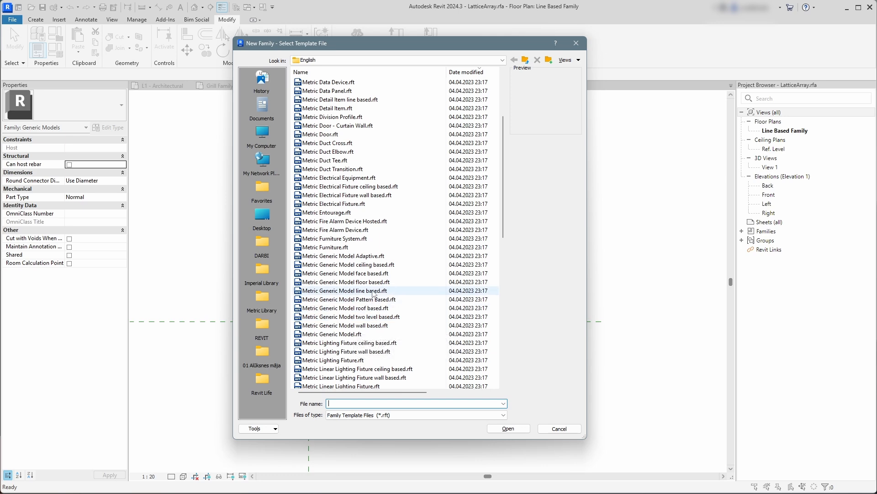
{"action": "left_click", "coordinate": [352, 292]}
{"action": "key", "text": "Escape"}
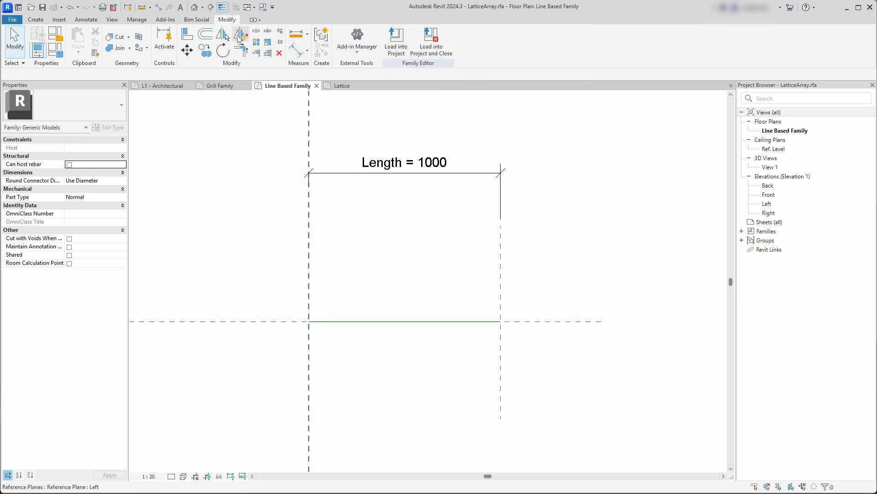
Step: Switch to the grill family, view its reference planes, and locate the Metric Generic Model.rft family template
{"action": "left_click", "coordinate": [226, 85]}
{"action": "scroll", "coordinate": [398, 265], "scroll_direction": "up", "scroll_amount": 3}
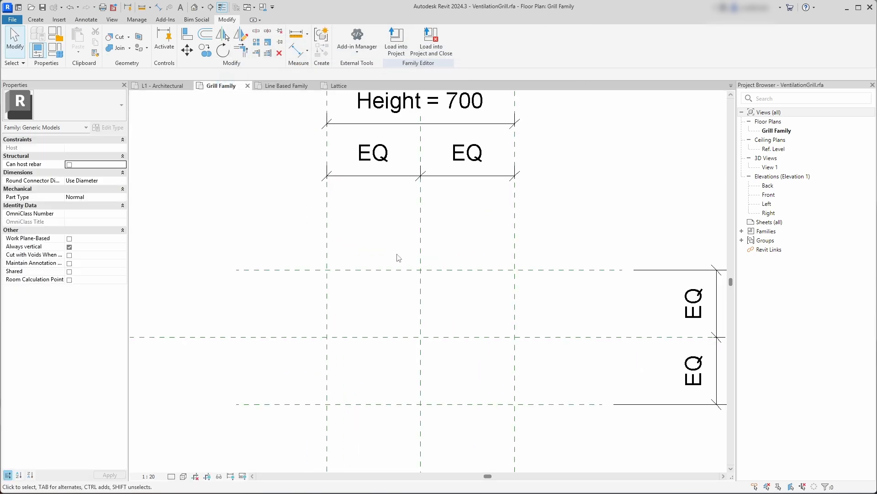
{"action": "left_click", "coordinate": [12, 19]}
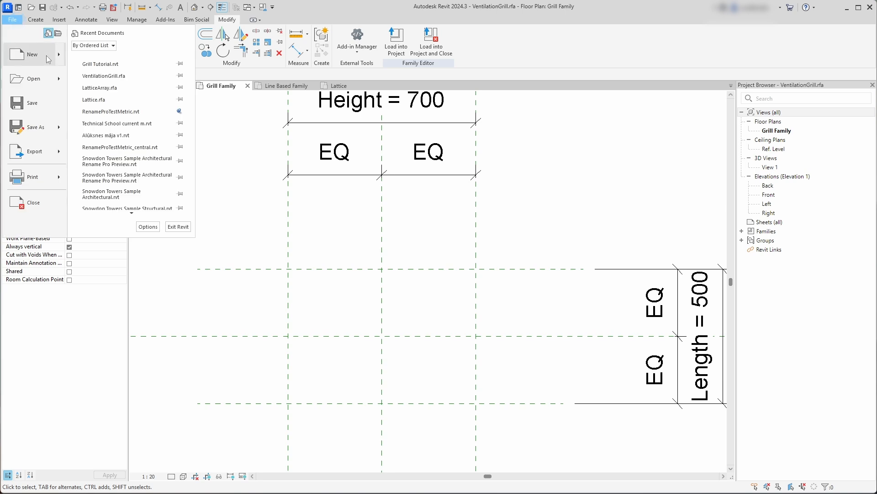
{"action": "mouse_move", "coordinate": [27, 54]}
{"action": "left_click", "coordinate": [123, 84]}
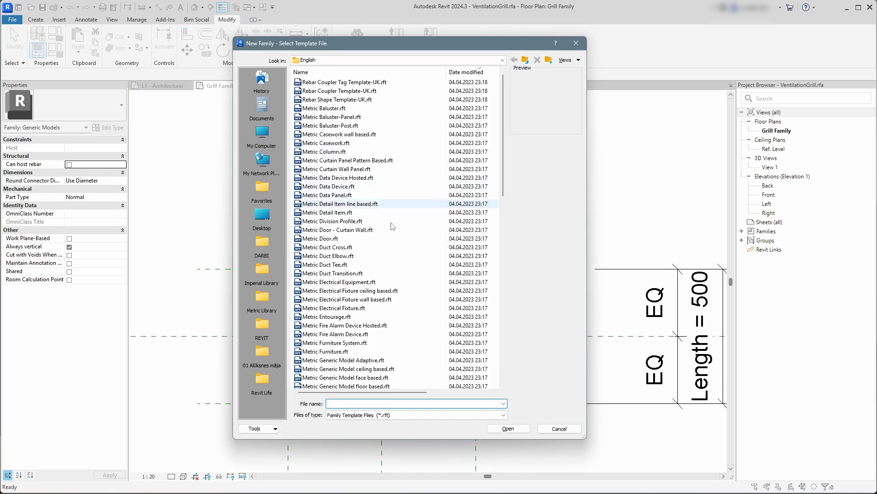
{"action": "scroll", "coordinate": [393, 229], "scroll_direction": "down", "scroll_amount": 6}
{"action": "left_click", "coordinate": [357, 334]}
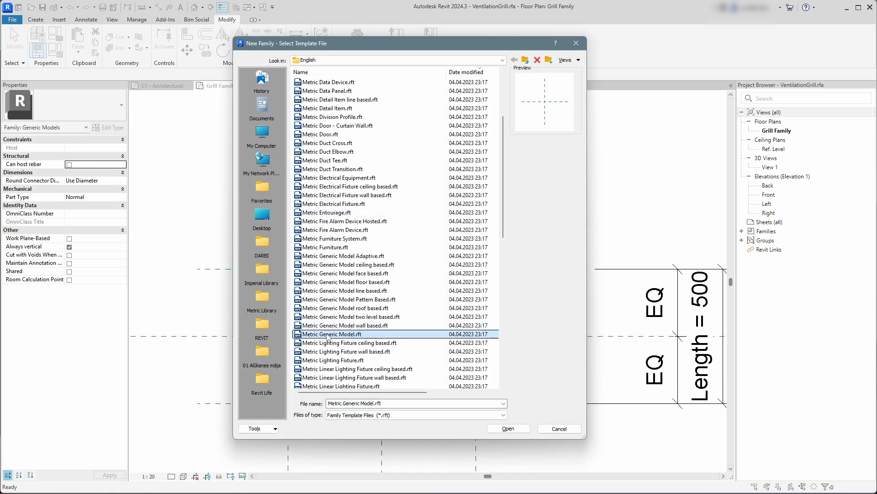
{"action": "double_click", "coordinate": [327, 334]}
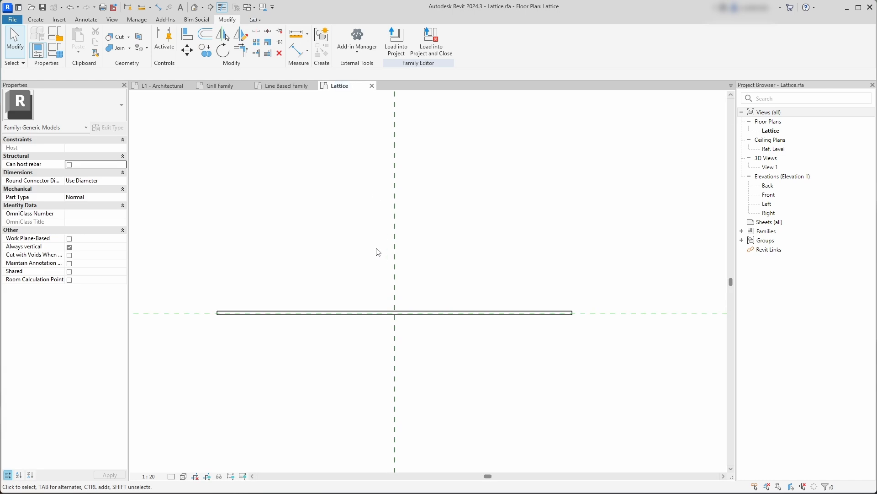
Step: Open the lattice bar's extrusion sketch in the Lattice family and examine its equality, Length and Height dimensions
{"action": "scroll", "coordinate": [342, 302], "scroll_direction": "down", "scroll_amount": 3}
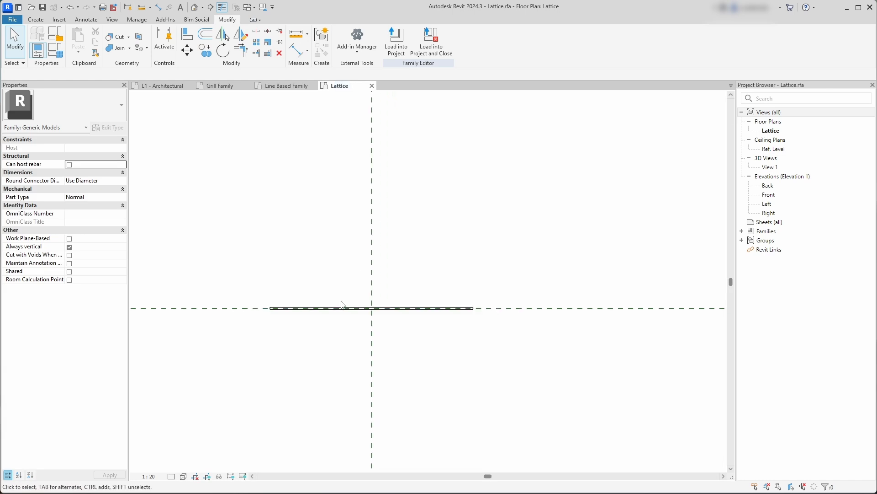
{"action": "left_click", "coordinate": [36, 19]}
{"action": "double_click", "coordinate": [317, 307]}
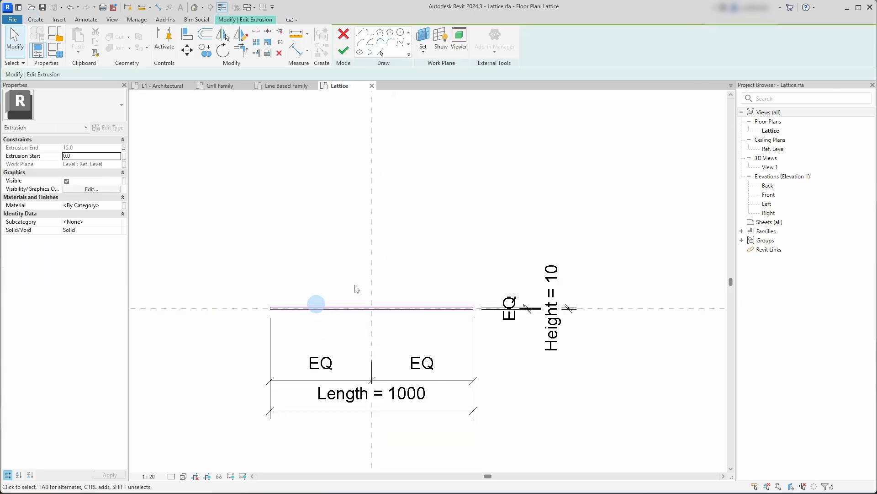
{"action": "scroll", "coordinate": [511, 342], "scroll_direction": "up", "scroll_amount": 2}
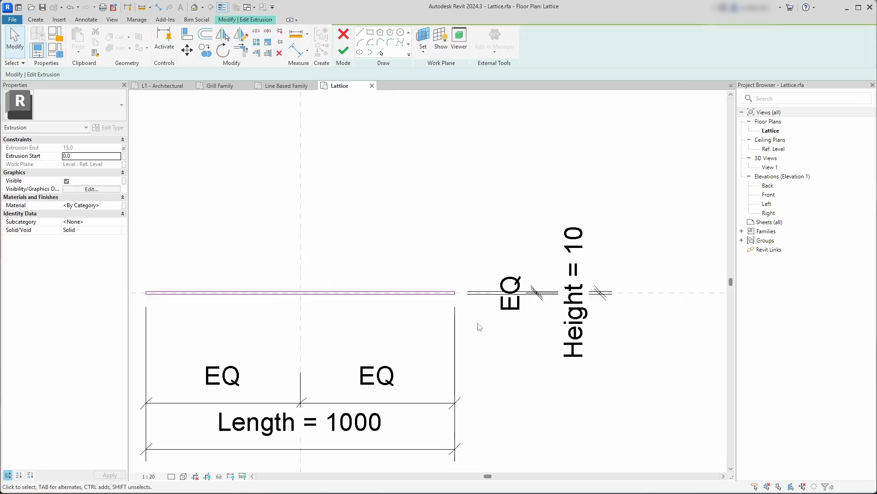
{"action": "left_click", "coordinate": [358, 374]}
{"action": "middle_click_drag", "start_coordinate": [300, 365], "coordinate": [333, 335]}
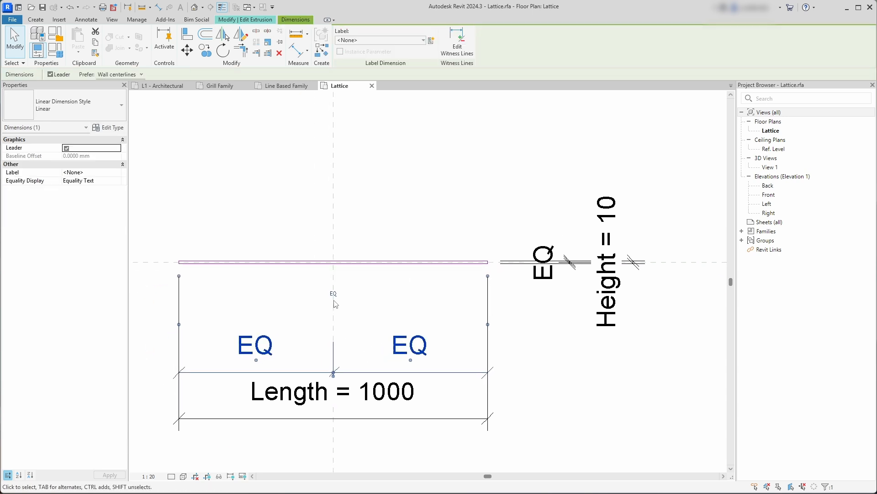
{"action": "left_click", "coordinate": [355, 227]}
{"action": "left_click", "coordinate": [554, 268]}
{"action": "left_click", "coordinate": [337, 230]}
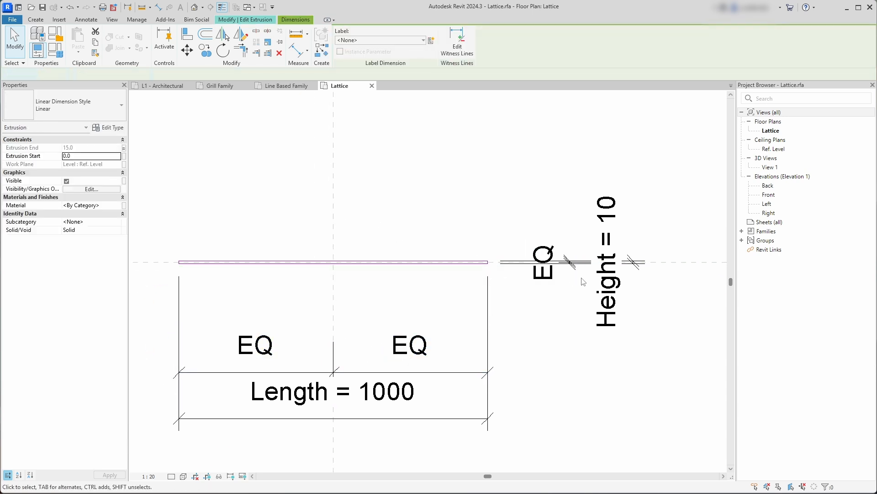
{"action": "left_click", "coordinate": [598, 284]}
{"action": "left_click", "coordinate": [407, 439]}
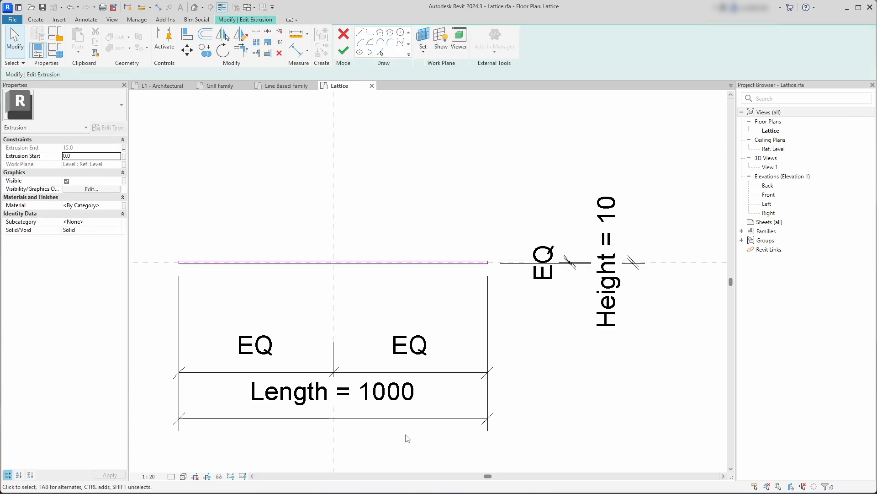
{"action": "left_click", "coordinate": [367, 396]}
{"action": "left_click", "coordinate": [318, 254]}
Step: Associate the bar's Extrusion End with the Depth family parameter and finish editing the extrusion
{"action": "left_click", "coordinate": [123, 148]}
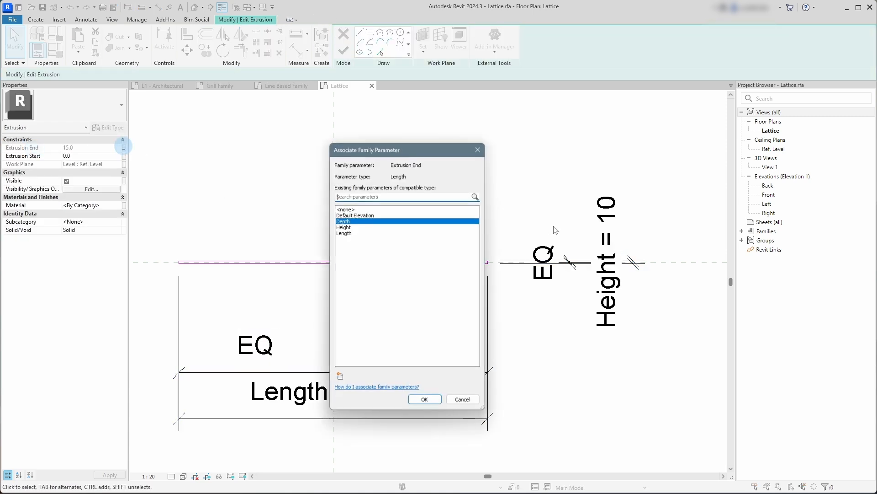
{"action": "double_click", "coordinate": [345, 222]}
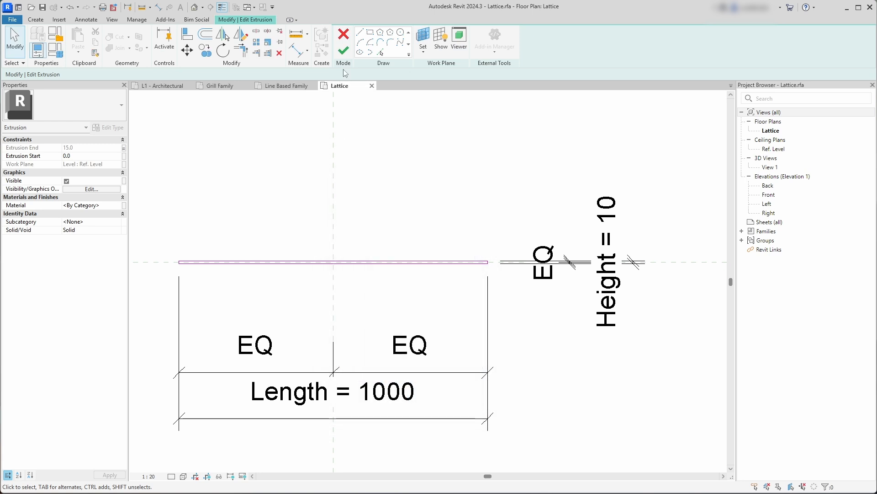
{"action": "left_click", "coordinate": [343, 51]}
{"action": "left_click", "coordinate": [359, 177]}
{"action": "middle_click_drag", "start_coordinate": [412, 191], "coordinate": [440, 228]}
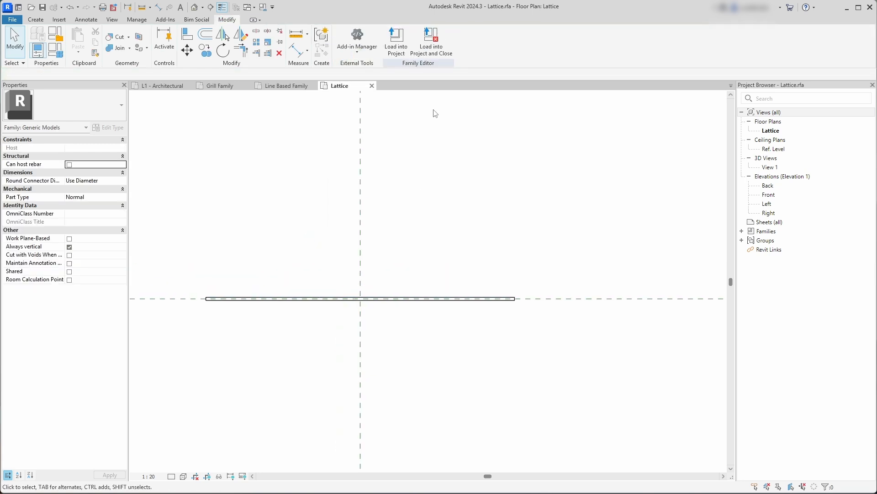
Step: Load the Lattice family into LatticeArray.rfa and close it, saving the changes to Lattice.rfa
{"action": "left_click", "coordinate": [426, 51]}
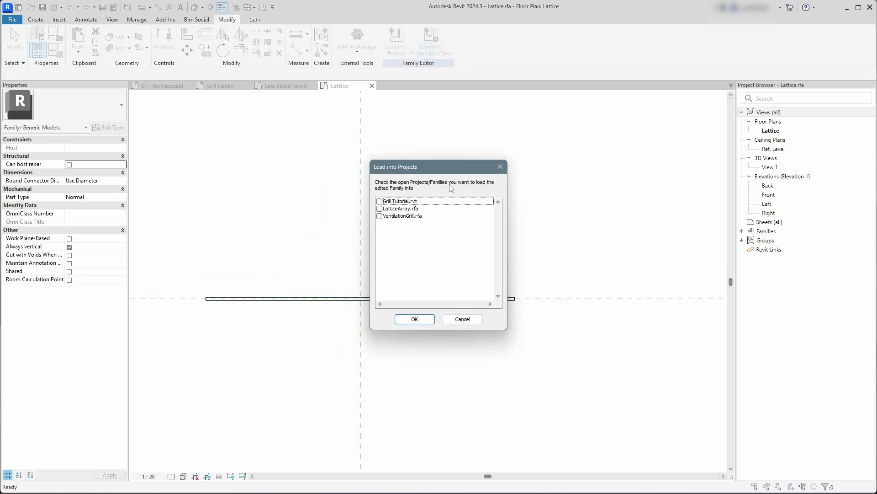
{"action": "left_click", "coordinate": [380, 209]}
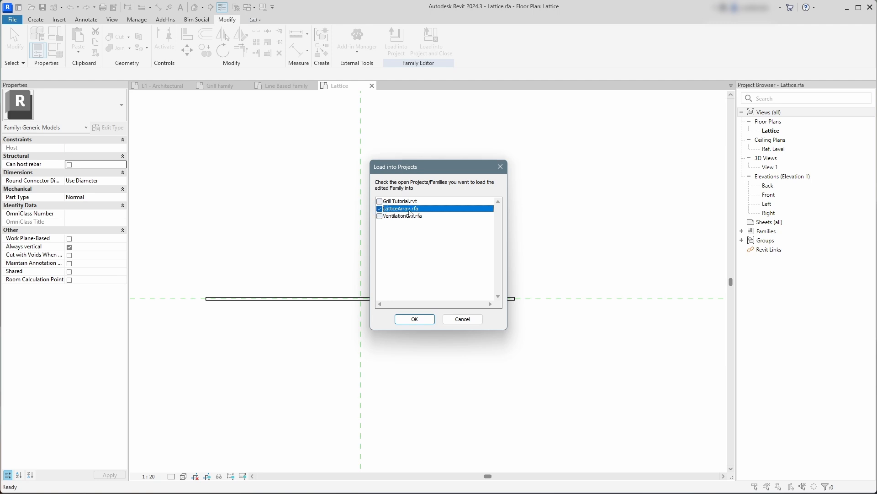
{"action": "left_click", "coordinate": [421, 319]}
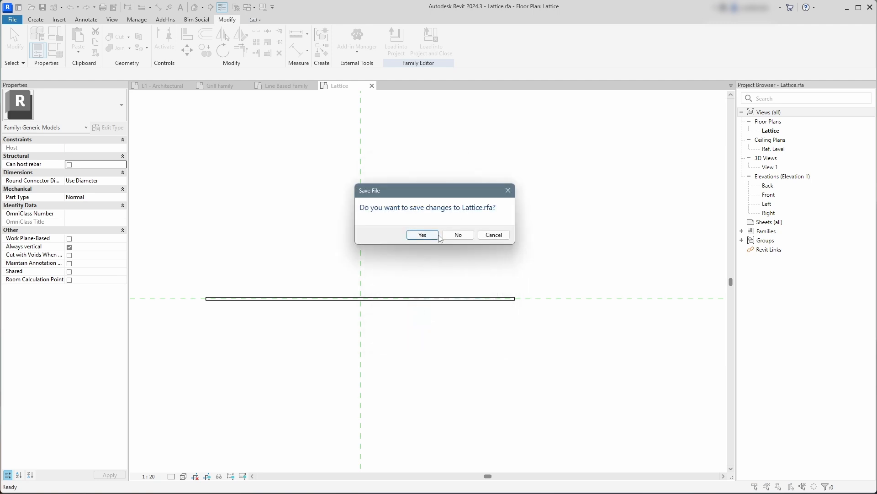
{"action": "left_click", "coordinate": [421, 236]}
{"action": "left_click", "coordinate": [422, 241]}
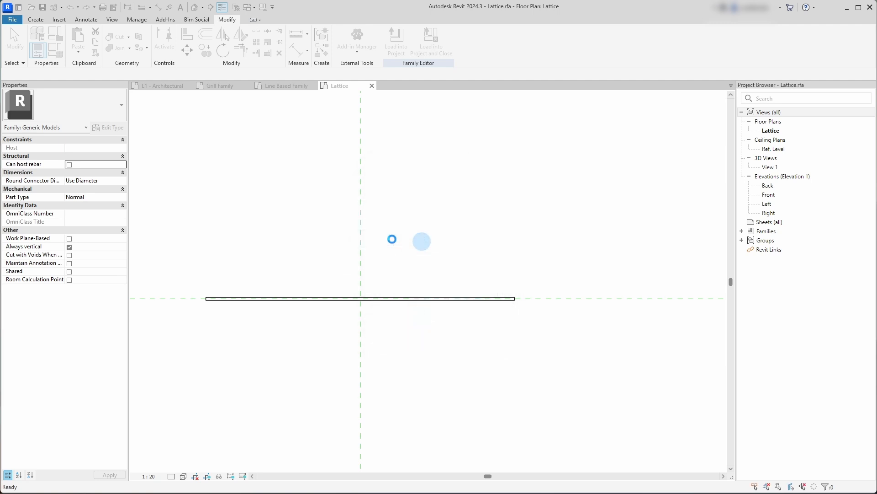
Step: Place one vertical instance of the Lattice generic model about 120 mm to the right of the left reference plane
{"action": "left_click", "coordinate": [742, 232]}
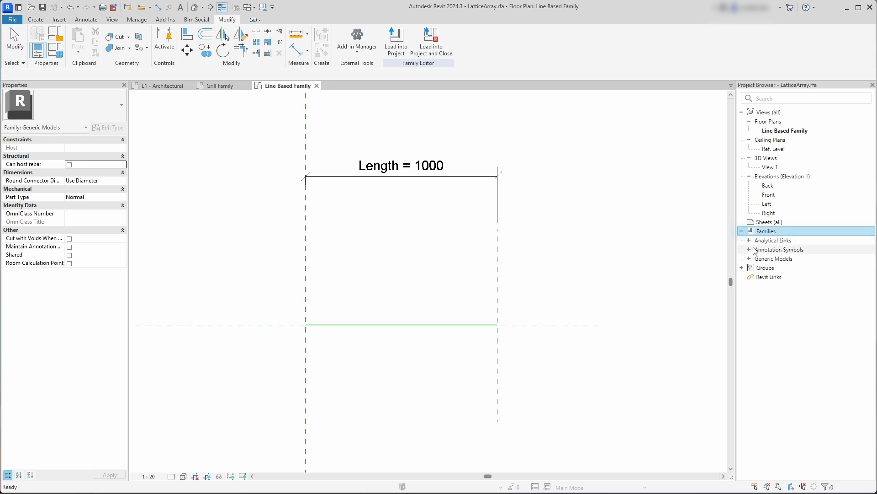
{"action": "left_click", "coordinate": [749, 258]}
{"action": "left_click", "coordinate": [770, 269]}
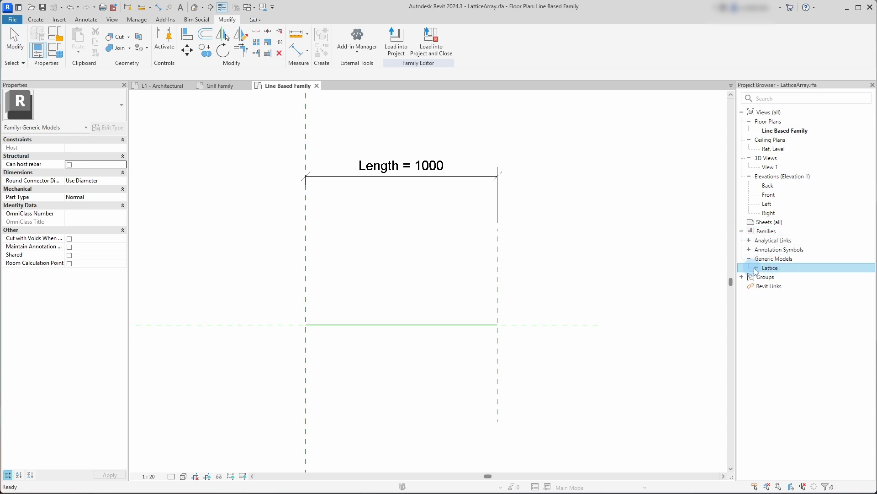
{"action": "left_click", "coordinate": [777, 276]}
{"action": "right_click", "coordinate": [786, 276]}
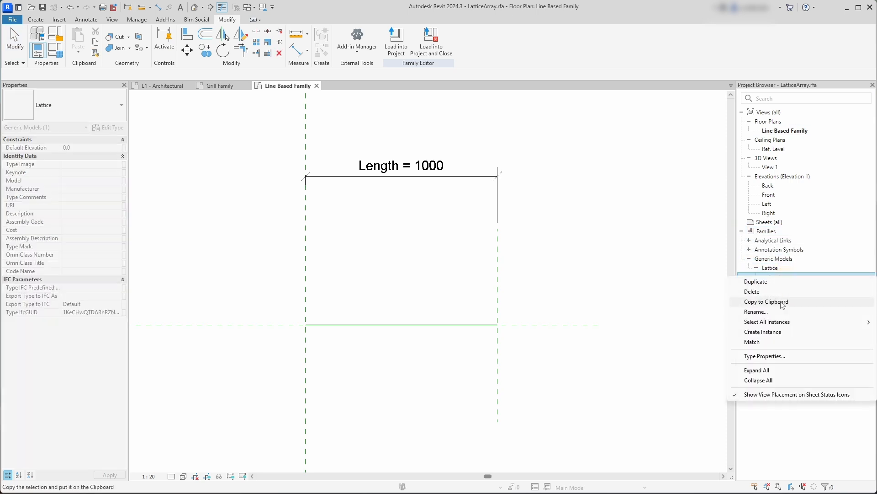
{"action": "left_click", "coordinate": [768, 332]}
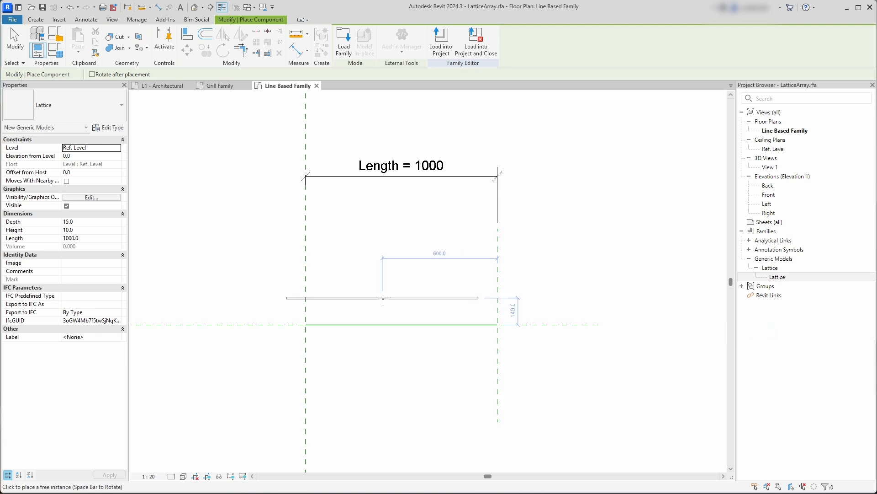
{"action": "scroll", "coordinate": [314, 307], "scroll_direction": "up", "scroll_amount": 3}
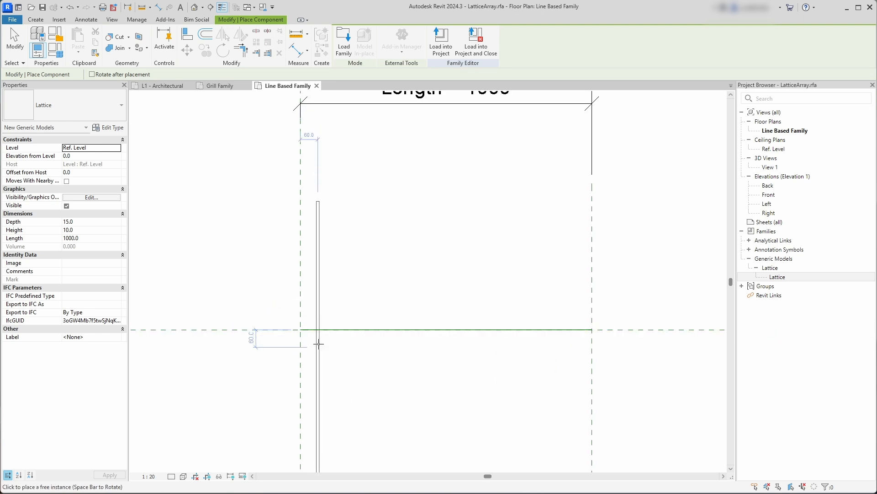
{"action": "left_click", "coordinate": [329, 320]}
{"action": "key", "text": "Escape"}
{"action": "key", "text": "Escape"}
Step: Align the Lattice instance to the Center (Front/Back) reference plane and lock the alignment
{"action": "key", "text": "a"}
{"action": "key", "text": "l"}
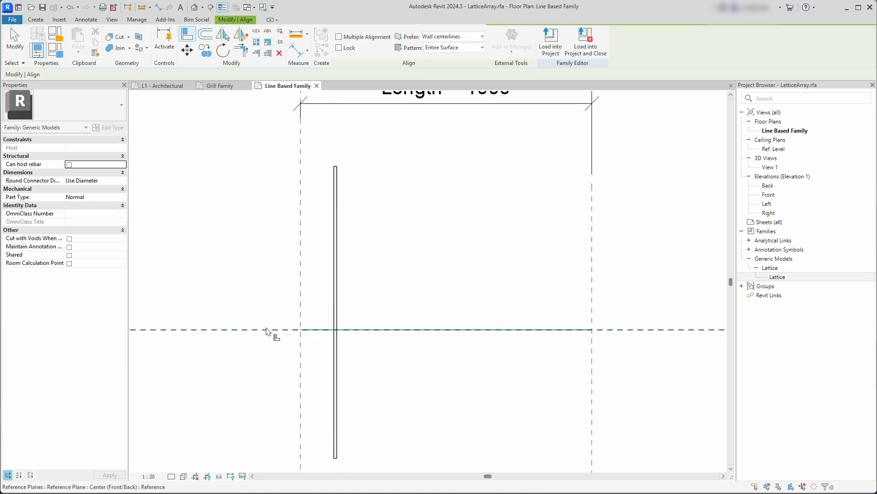
{"action": "left_click", "coordinate": [266, 327]}
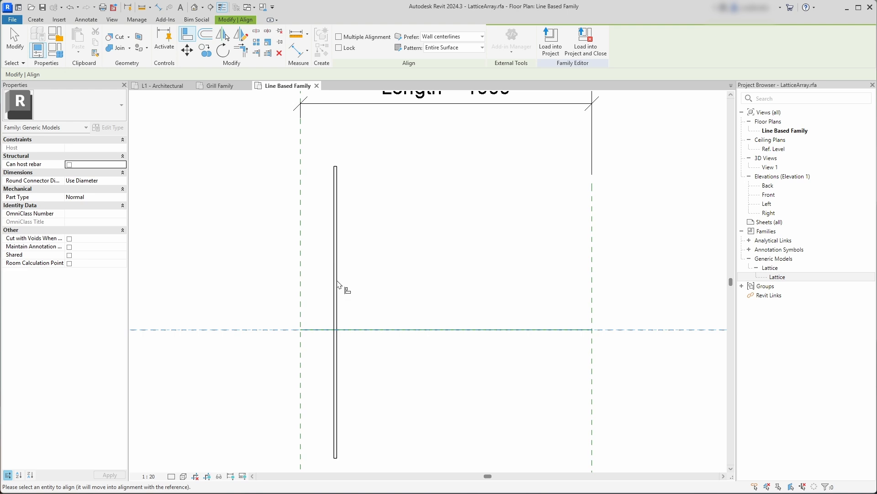
{"action": "left_click", "coordinate": [338, 316]}
{"action": "scroll", "coordinate": [347, 304], "scroll_direction": "down", "scroll_amount": 1}
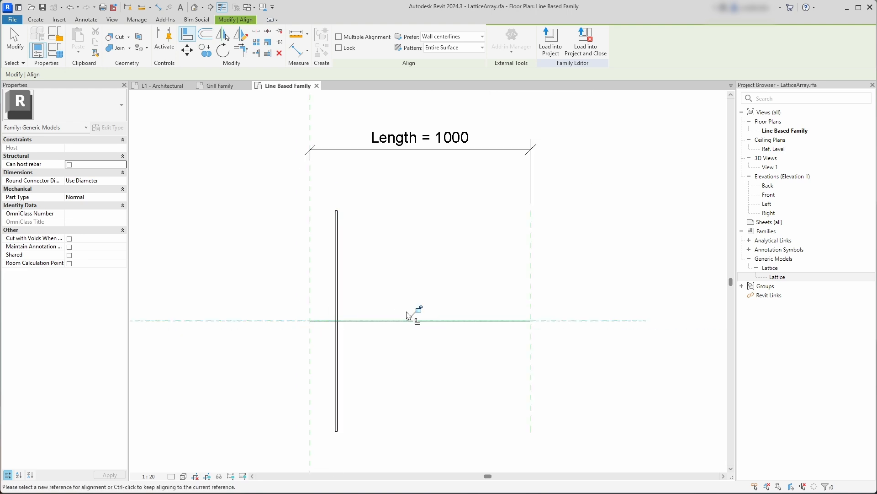
{"action": "left_click", "coordinate": [418, 309]}
{"action": "key", "text": "Escape"}
{"action": "key", "text": "Escape"}
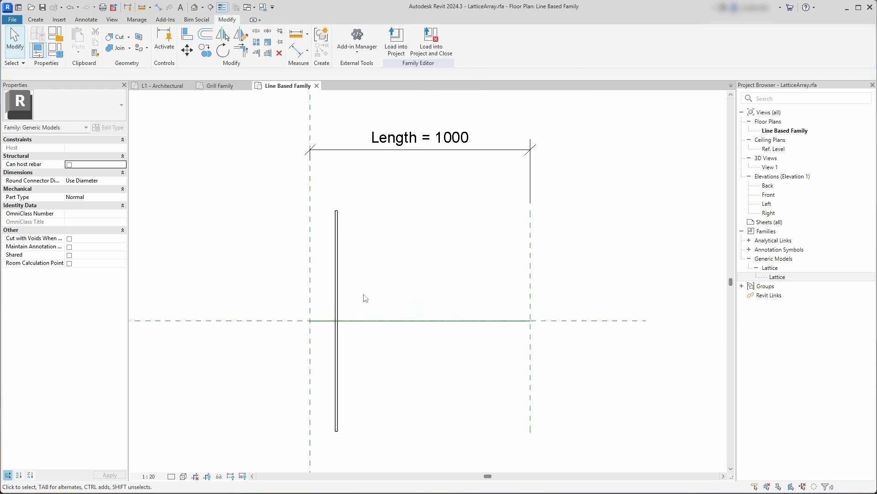
Step: Array the Lattice instance linearly along the horizontal reference plane, grouped and associated, with Move To Last and a count of 5
{"action": "left_click", "coordinate": [337, 288]}
{"action": "middle_click_drag", "start_coordinate": [337, 288], "coordinate": [301, 298]}
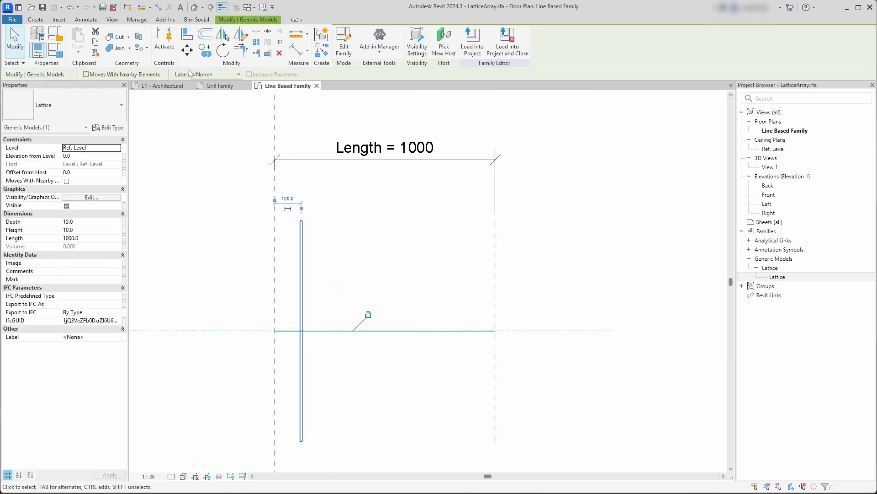
{"action": "left_click", "coordinate": [257, 42]}
{"action": "left_click", "coordinate": [302, 330]}
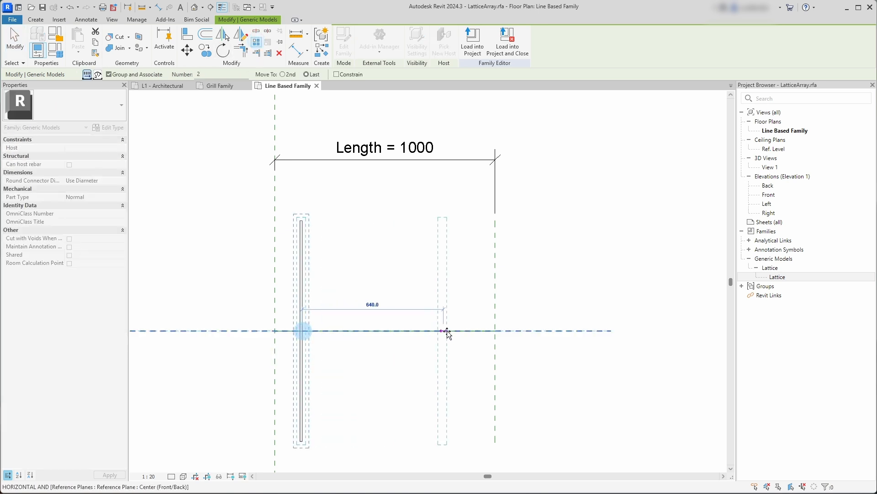
{"action": "left_click", "coordinate": [470, 330]}
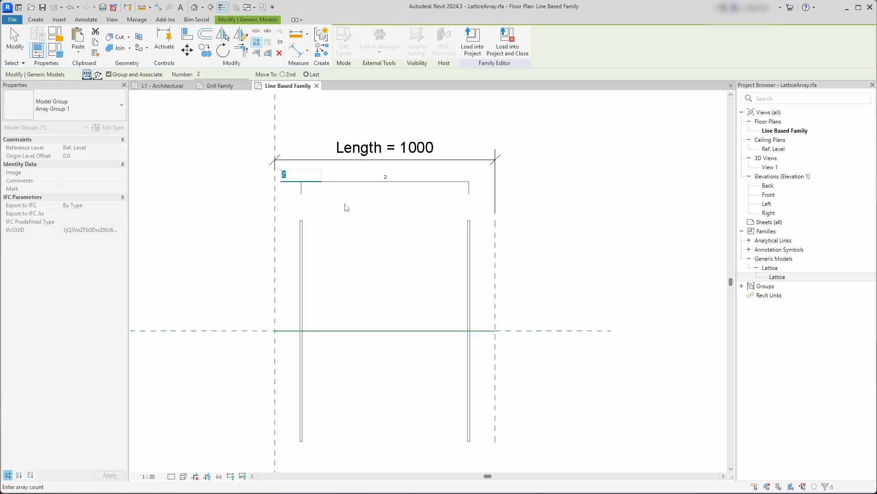
{"action": "type", "text": "5"}
{"action": "key", "text": "Return"}
{"action": "key", "text": "Escape"}
Step: Align the first bar's outer edge to the left reference plane and lock the alignment
{"action": "key", "text": "a"}
{"action": "key", "text": "l"}
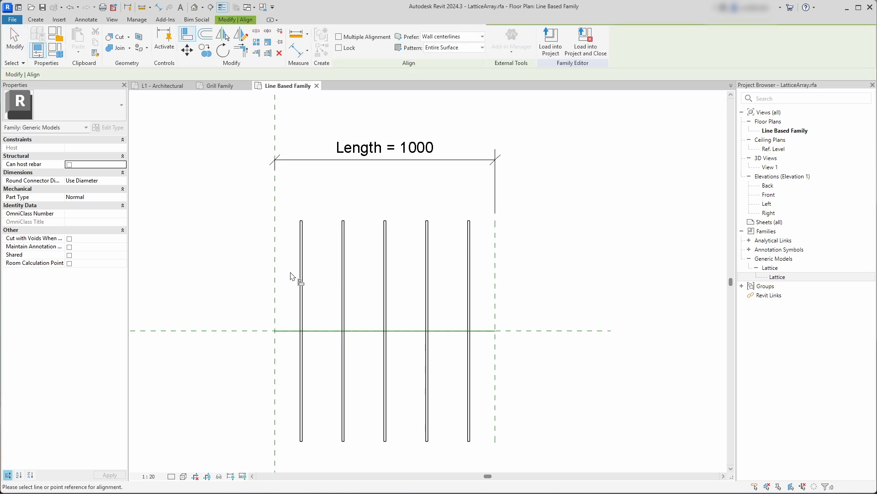
{"action": "left_click", "coordinate": [277, 276]}
{"action": "scroll", "coordinate": [297, 288], "scroll_direction": "up", "scroll_amount": 3}
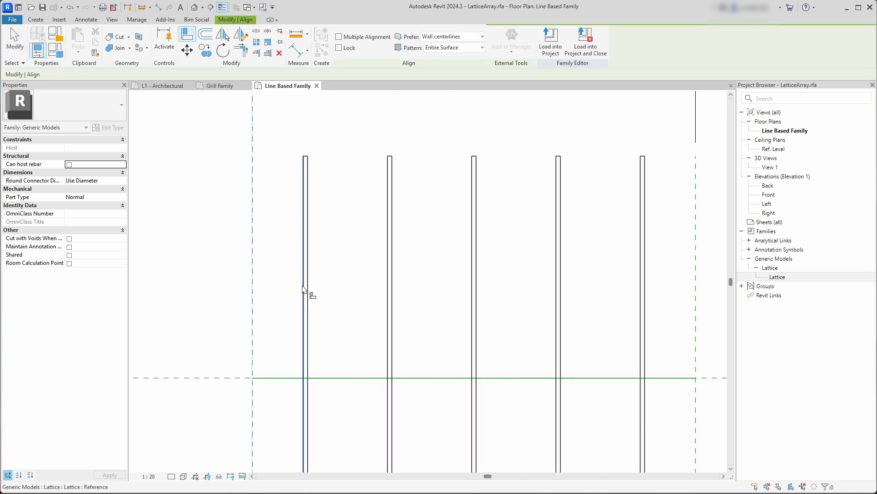
{"action": "left_click", "coordinate": [302, 286]}
{"action": "scroll", "coordinate": [230, 277], "scroll_direction": "down", "scroll_amount": 3}
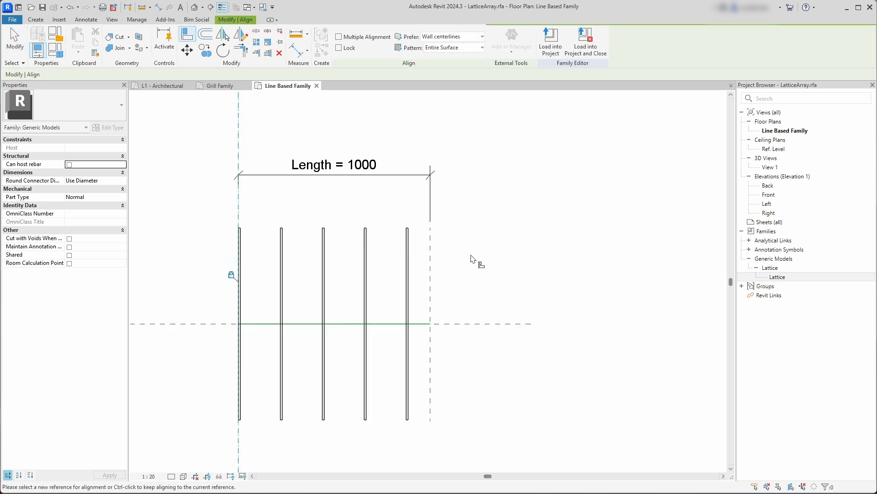
Step: Align the last bar of the array to the right reference plane and lock the alignment
{"action": "left_click", "coordinate": [429, 268]}
{"action": "scroll", "coordinate": [414, 285], "scroll_direction": "up", "scroll_amount": 3}
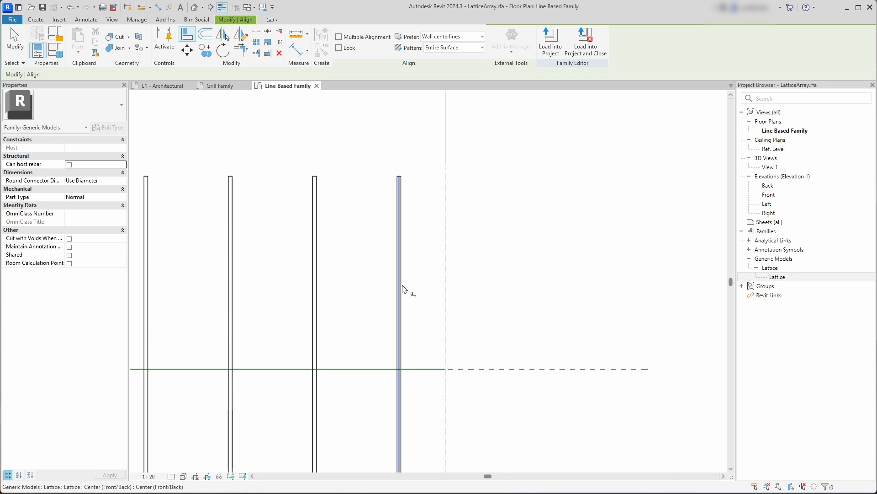
{"action": "left_click", "coordinate": [402, 285]}
{"action": "scroll", "coordinate": [460, 297], "scroll_direction": "down", "scroll_amount": 3}
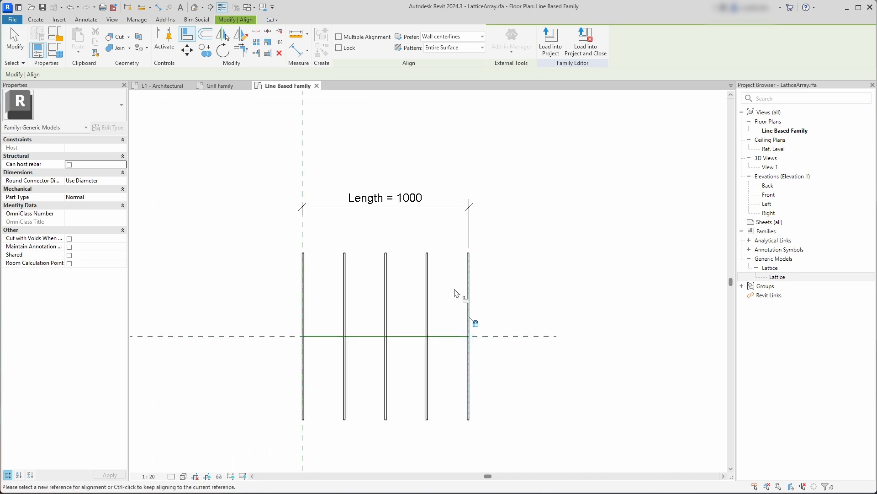
{"action": "key", "text": "Escape"}
{"action": "key", "text": "Escape"}
Step: Test the array by setting its count to 10, and raise the count to 15
{"action": "middle_click_drag", "start_coordinate": [435, 278], "coordinate": [404, 244]}
{"action": "left_click", "coordinate": [405, 243]}
{"action": "scroll", "coordinate": [370, 219], "scroll_direction": "up", "scroll_amount": 2}
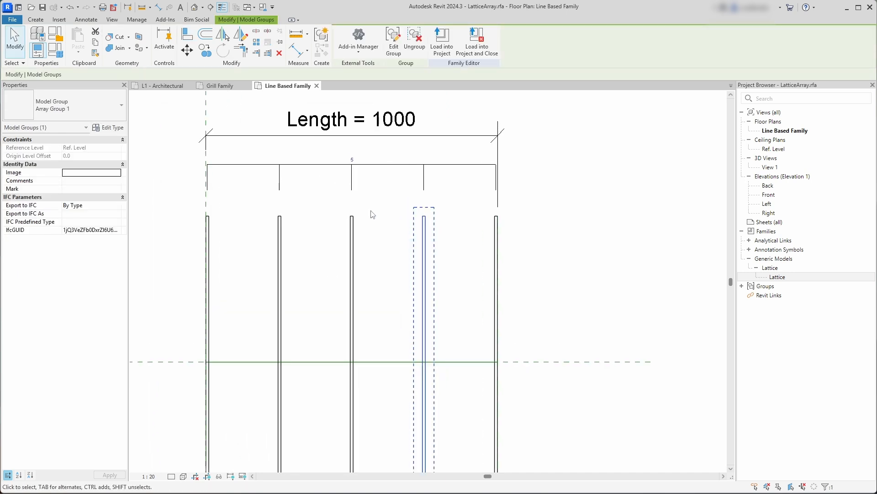
{"action": "left_click", "coordinate": [354, 160]}
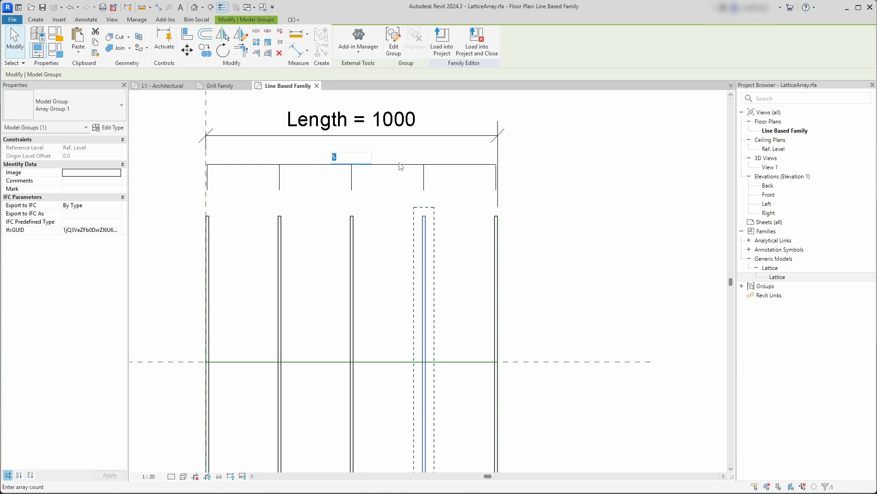
{"action": "type", "text": "10"}
{"action": "key", "text": "Return"}
{"action": "left_click", "coordinate": [356, 157]}
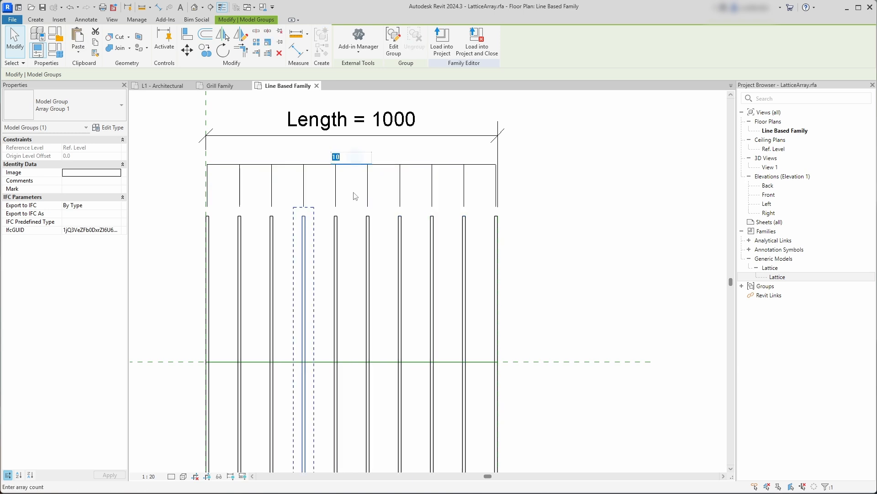
{"action": "type", "text": "15"}
{"action": "key", "text": "Return"}
{"action": "key", "text": "Escape"}
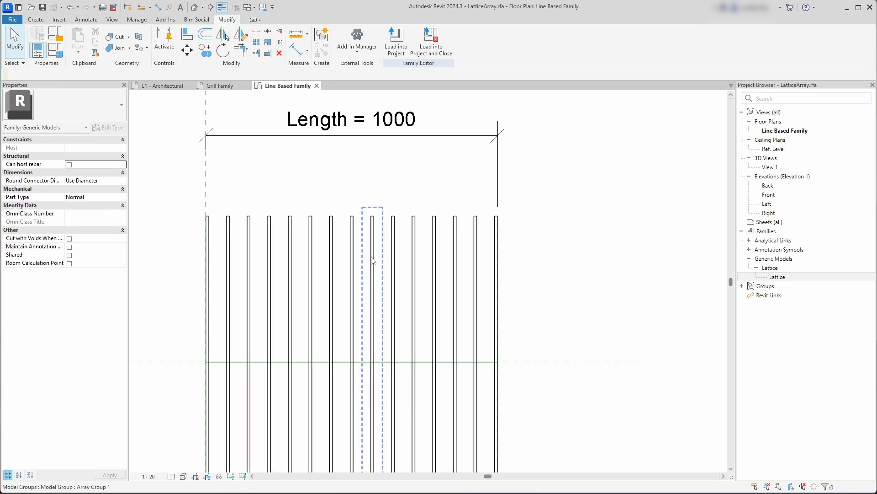
Step: Label the array with a new instance family parameter named Count
{"action": "left_click", "coordinate": [371, 257]}
{"action": "left_click", "coordinate": [363, 164]}
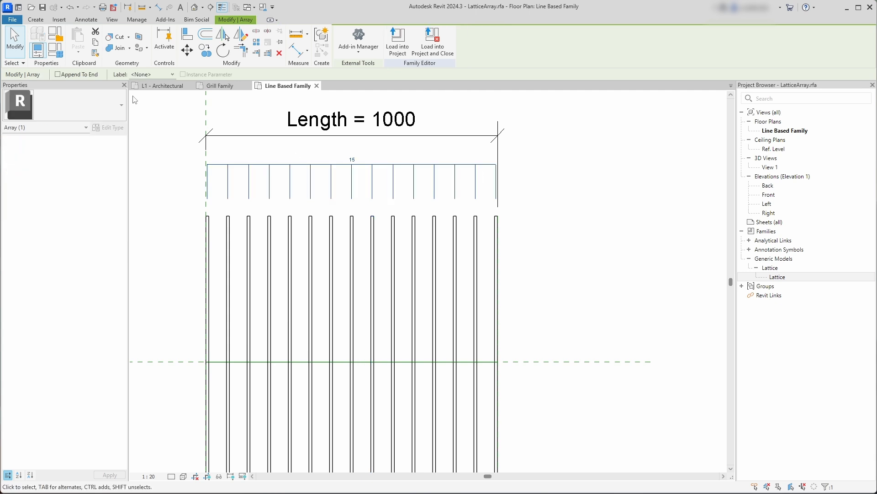
{"action": "left_click", "coordinate": [151, 74]}
{"action": "left_click", "coordinate": [149, 91]}
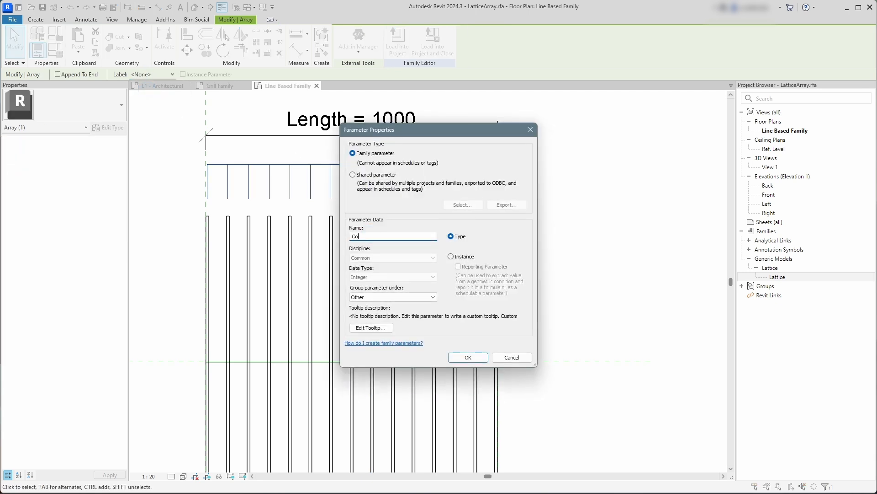
{"action": "left_click", "coordinate": [469, 360]}
{"action": "left_click", "coordinate": [367, 229]}
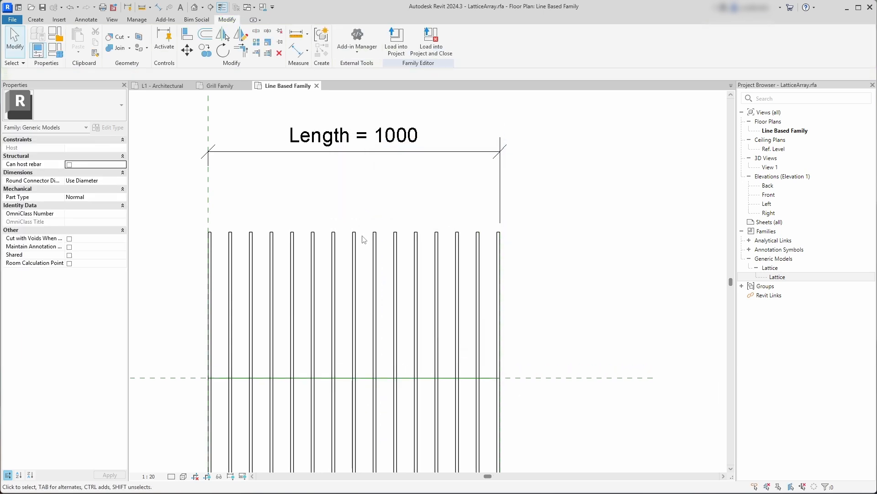
Step: Measure the horizontal spacing between two neighbouring bars of the array
{"action": "key", "text": "i"}
{"action": "scroll", "coordinate": [362, 236], "scroll_direction": "up", "scroll_amount": 4}
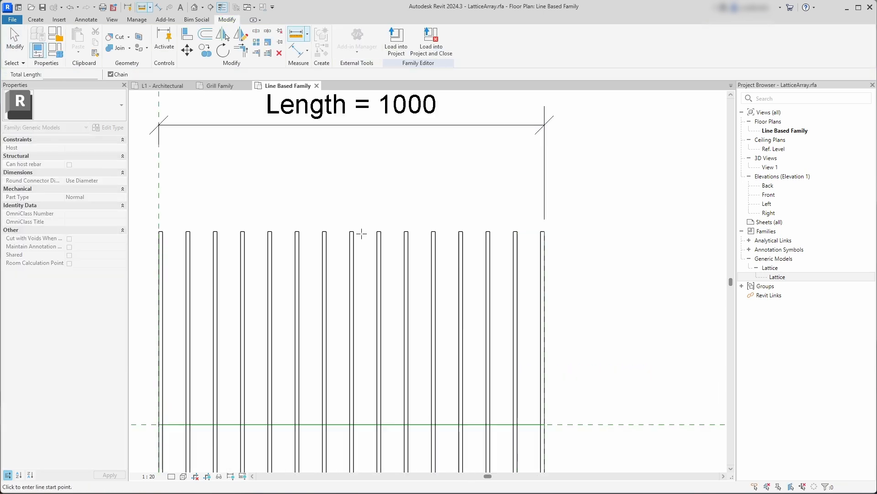
{"action": "key", "text": "Escape"}
{"action": "key", "text": "d"}
{"action": "key", "text": "i"}
{"action": "left_click", "coordinate": [317, 230]}
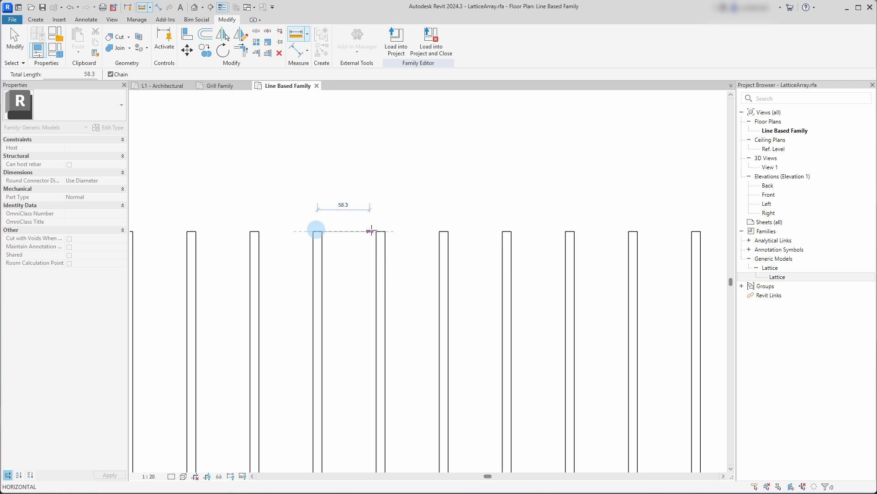
{"action": "key", "text": "Escape"}
{"action": "key", "text": "Escape"}
{"action": "scroll", "coordinate": [381, 231], "scroll_direction": "down", "scroll_amount": 7}
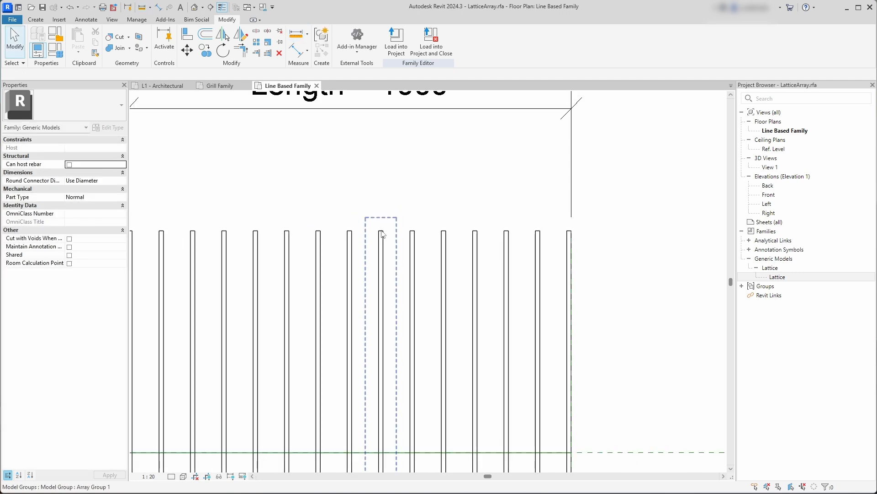
{"action": "scroll", "coordinate": [380, 227], "scroll_direction": "up", "scroll_amount": 2}
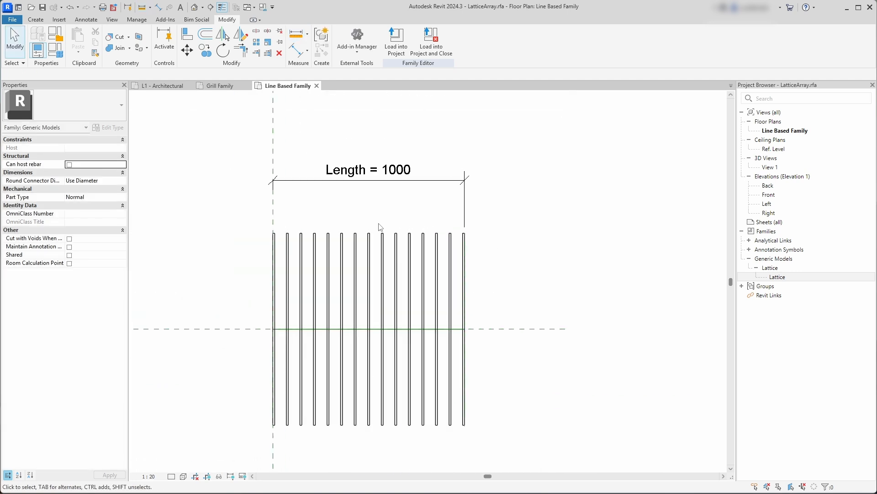
Step: Set the Count parameter's formula to Length / 70 mm in the family types and apply it
{"action": "left_click", "coordinate": [59, 55]}
{"action": "left_click", "coordinate": [345, 232]}
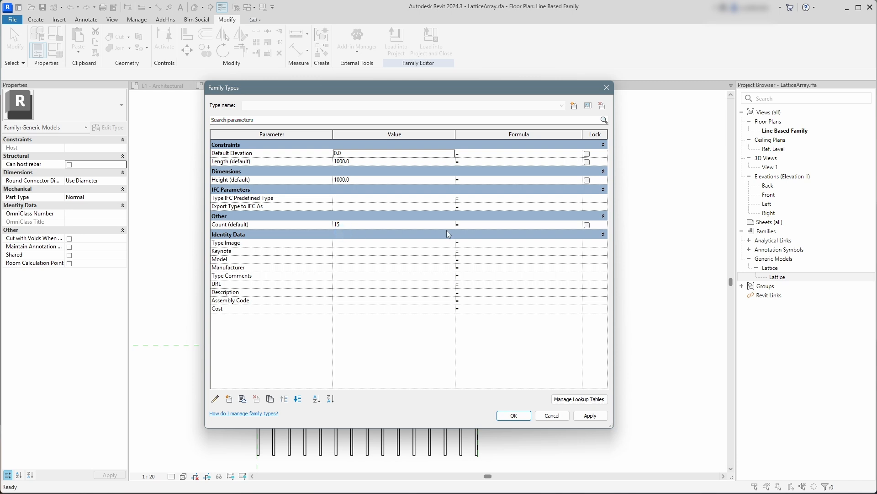
{"action": "left_click", "coordinate": [468, 225]}
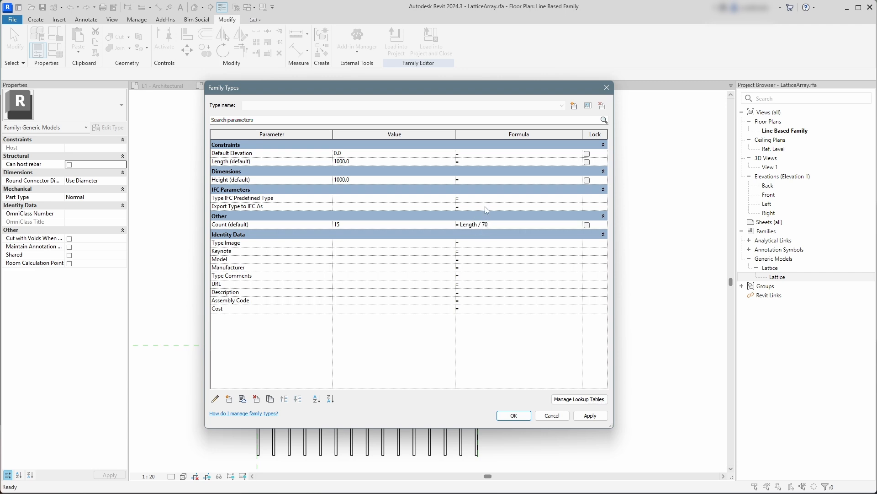
{"action": "left_click", "coordinate": [356, 224]}
{"action": "left_click", "coordinate": [513, 415]}
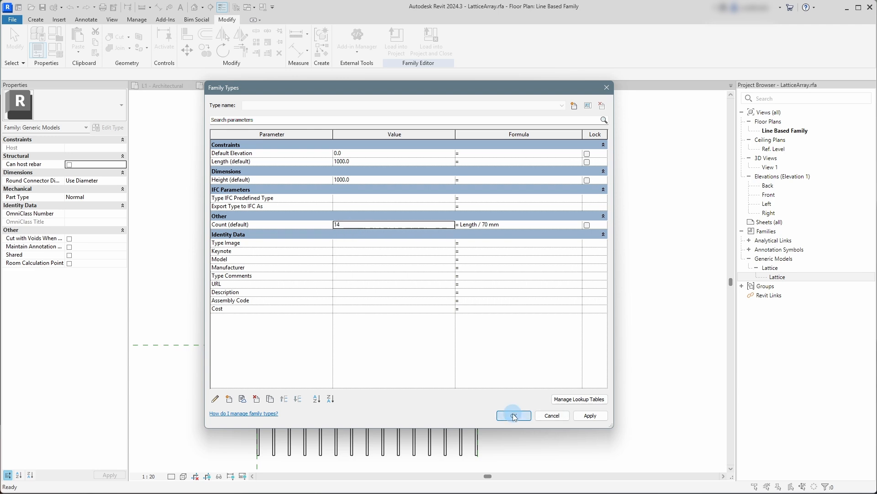
Step: Select the array and check the Count formula in its label options
{"action": "left_click", "coordinate": [342, 249]}
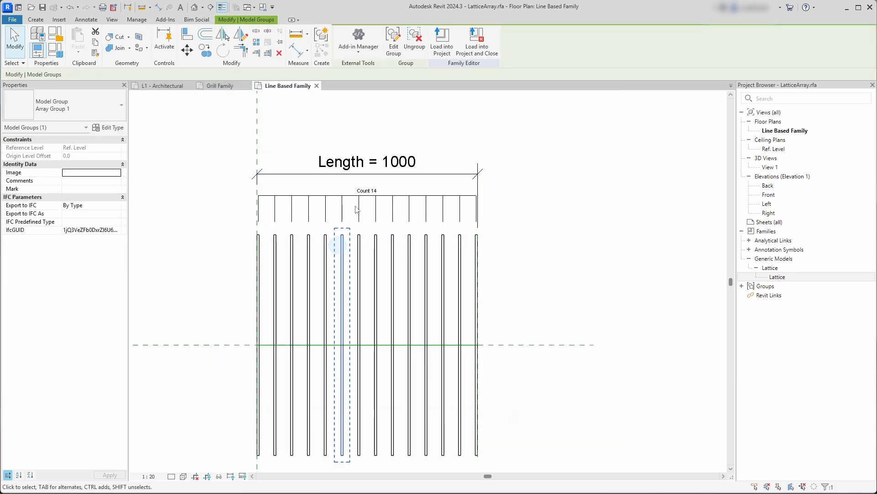
{"action": "left_click", "coordinate": [356, 201]}
{"action": "left_click", "coordinate": [172, 74]}
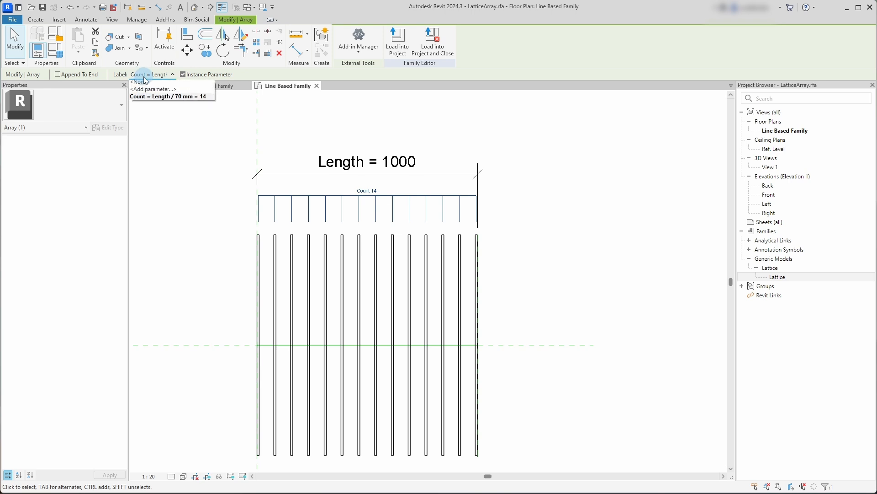
{"action": "left_click", "coordinate": [202, 210]}
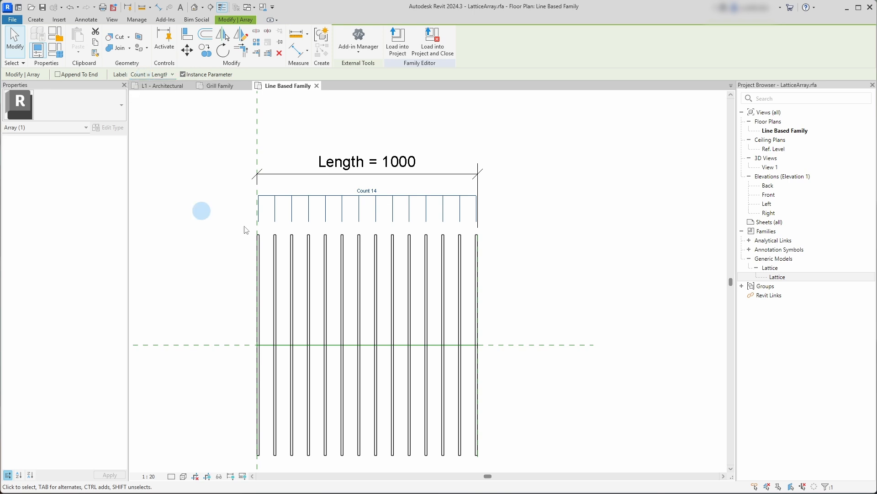
Step: Open the third bar's array group for editing and select the Lattice instance inside it
{"action": "left_click", "coordinate": [326, 256]}
{"action": "scroll", "coordinate": [326, 224], "scroll_direction": "down", "scroll_amount": 2}
{"action": "left_click", "coordinate": [324, 222]}
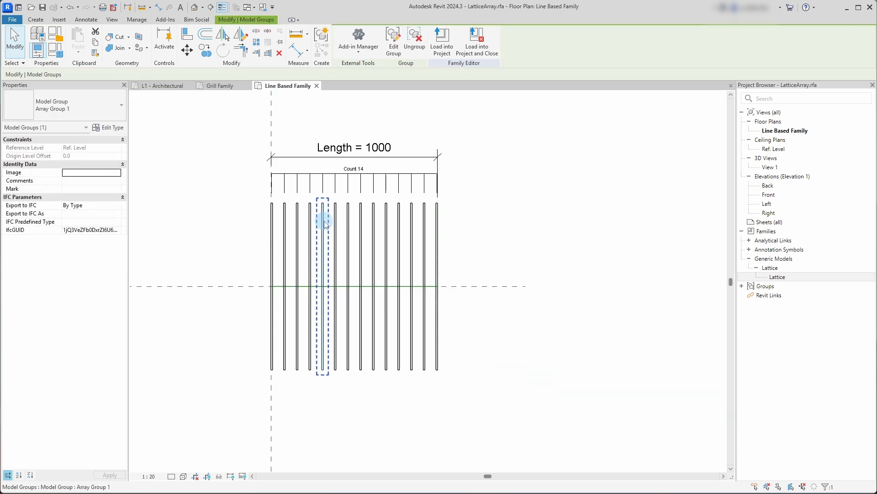
{"action": "scroll", "coordinate": [324, 221], "scroll_direction": "up", "scroll_amount": 3}
{"action": "left_click", "coordinate": [293, 234]}
{"action": "scroll", "coordinate": [280, 240], "scroll_direction": "down", "scroll_amount": 1}
{"action": "double_click", "coordinate": [281, 243]}
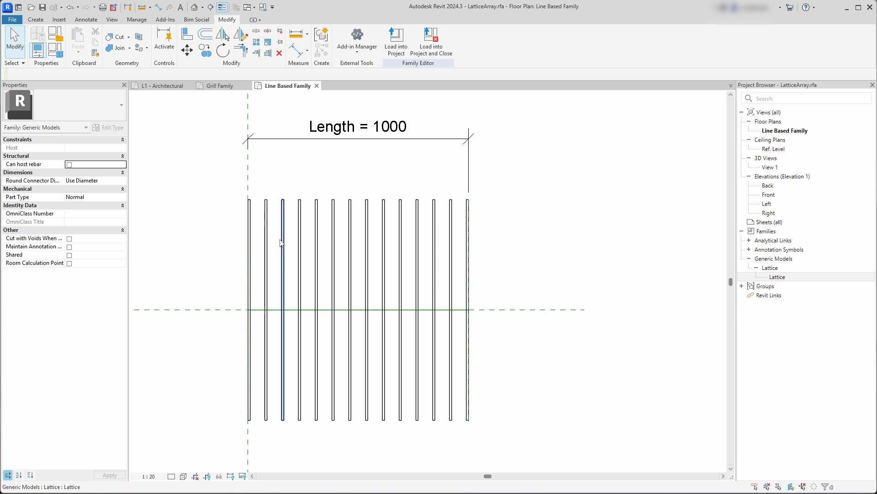
{"action": "left_click", "coordinate": [283, 238]}
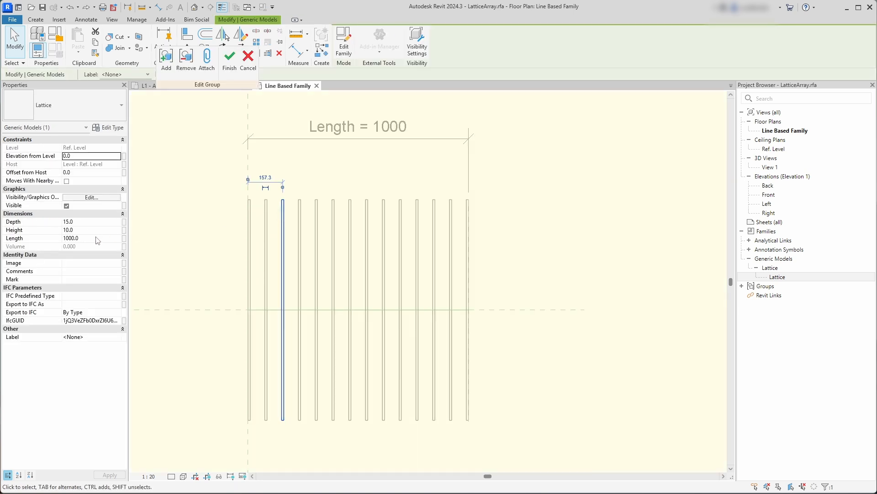
Step: Associate the Lattice instance's Length with the Height family parameter and finish editing the group
{"action": "left_click", "coordinate": [124, 238]}
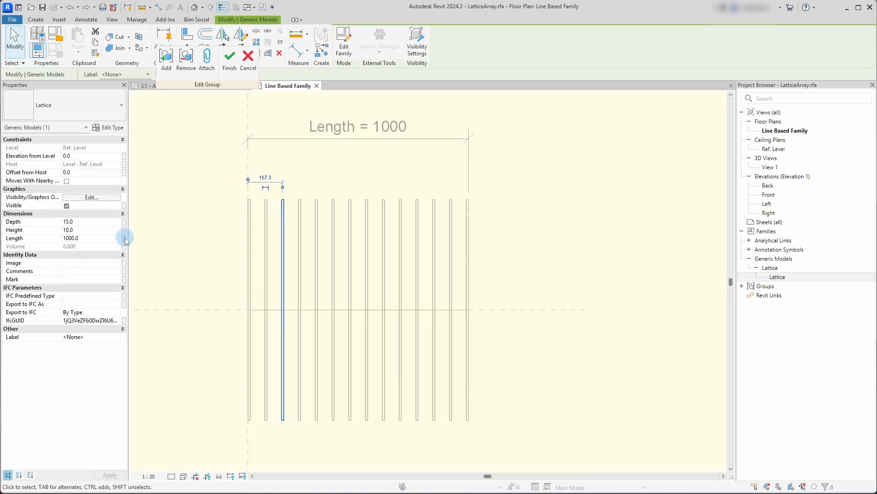
{"action": "left_click", "coordinate": [352, 221]}
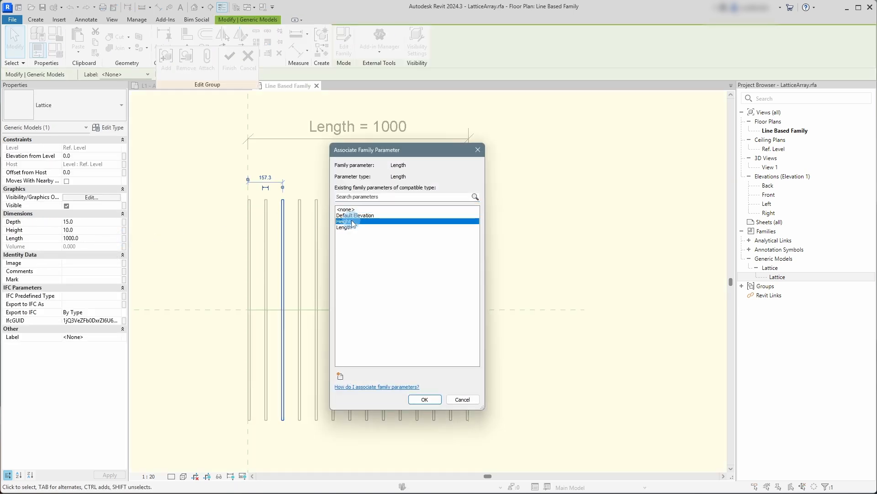
{"action": "left_click", "coordinate": [429, 403]}
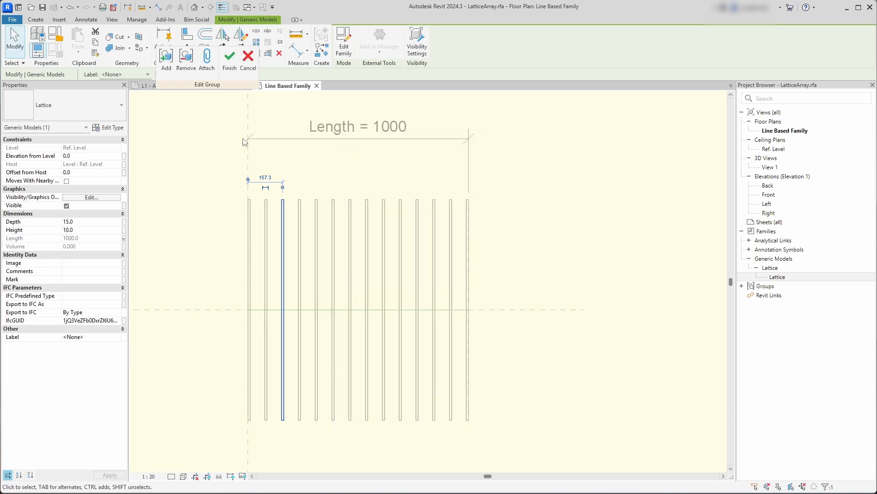
{"action": "left_click", "coordinate": [230, 59]}
{"action": "left_click", "coordinate": [225, 227]}
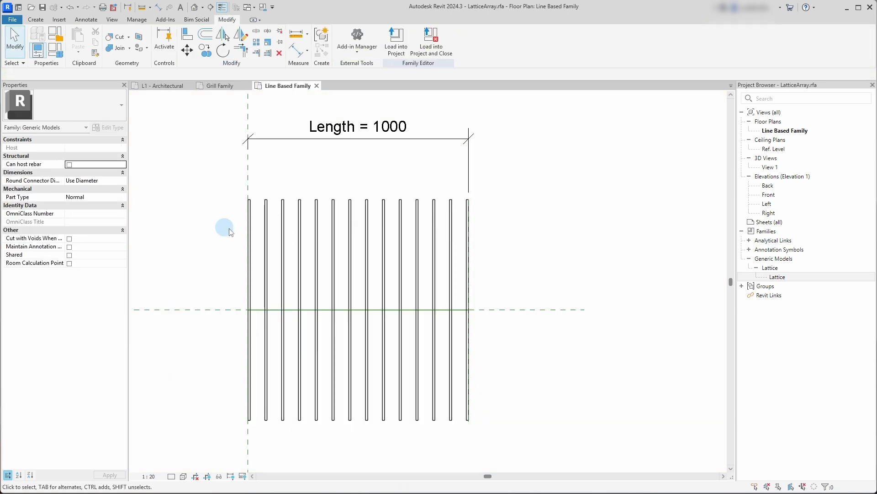
{"action": "left_click", "coordinate": [285, 248]}
{"action": "scroll", "coordinate": [284, 242], "scroll_direction": "down", "scroll_amount": 2}
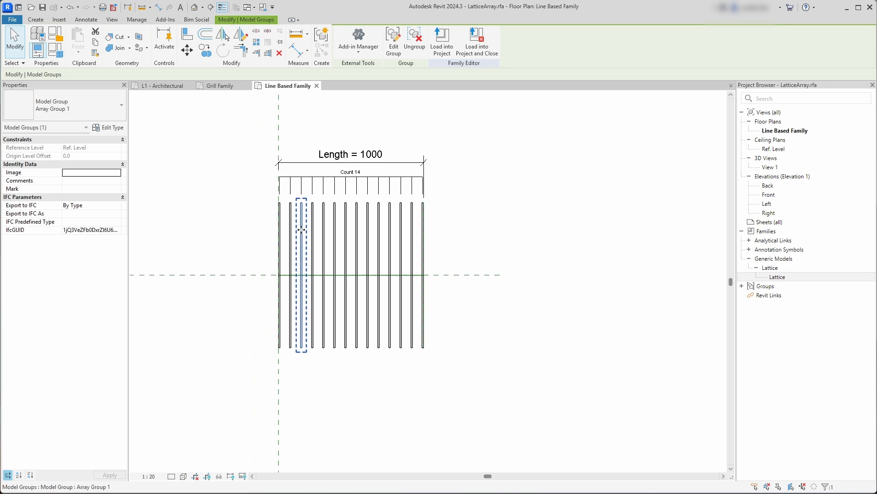
{"action": "key", "text": "Escape"}
{"action": "scroll", "coordinate": [301, 231], "scroll_direction": "up", "scroll_amount": 1}
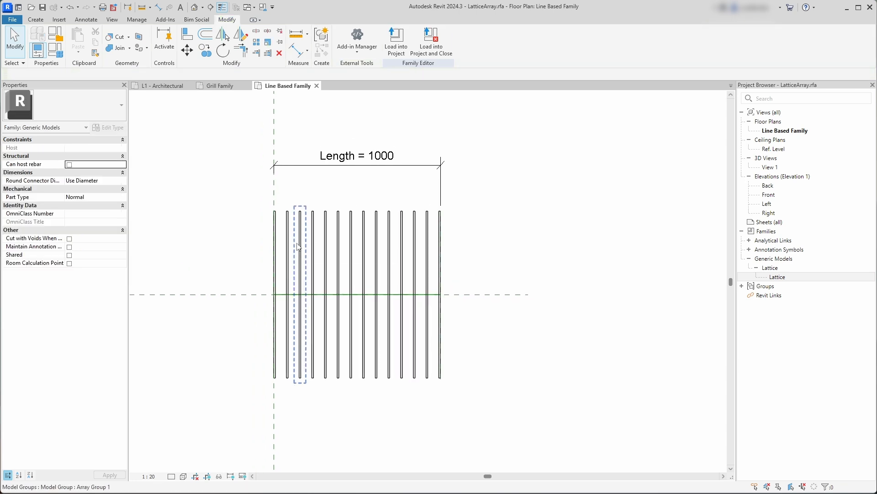
Step: Load the LatticeArray family into VentilationGrill.rfa, overwriting the existing version
{"action": "left_click", "coordinate": [396, 40]}
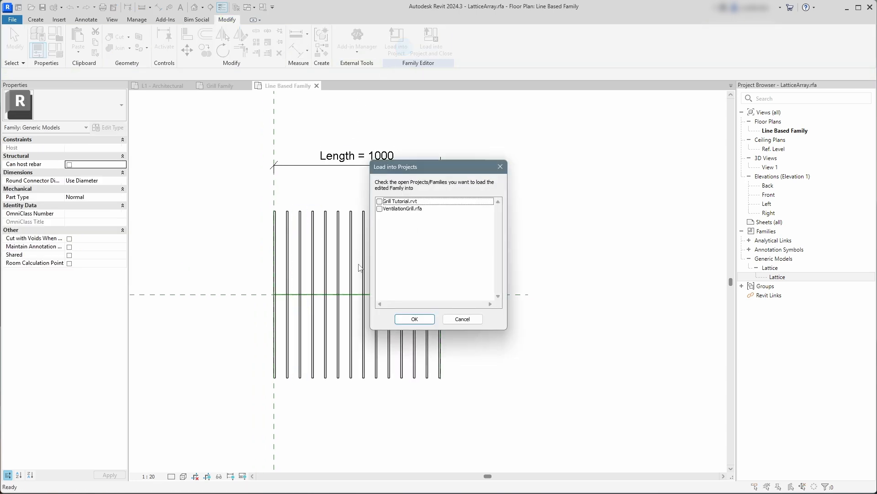
{"action": "left_click", "coordinate": [380, 209]}
{"action": "left_click", "coordinate": [415, 319]}
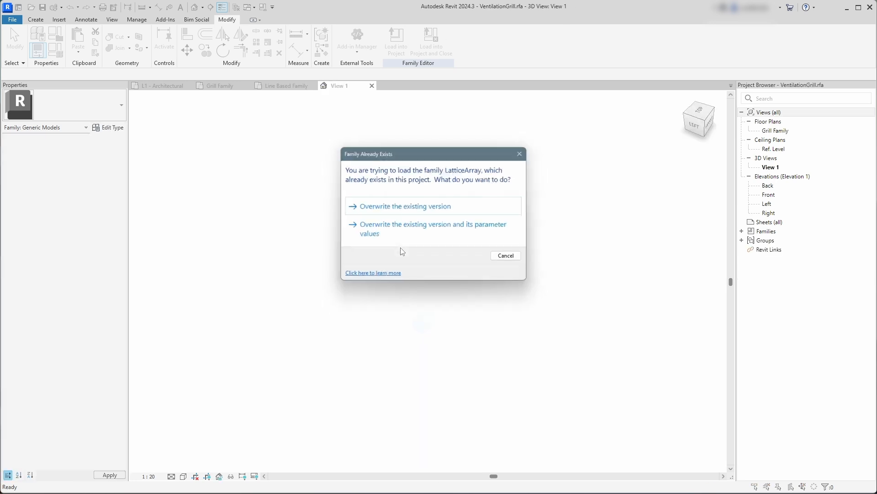
{"action": "left_click", "coordinate": [394, 203]}
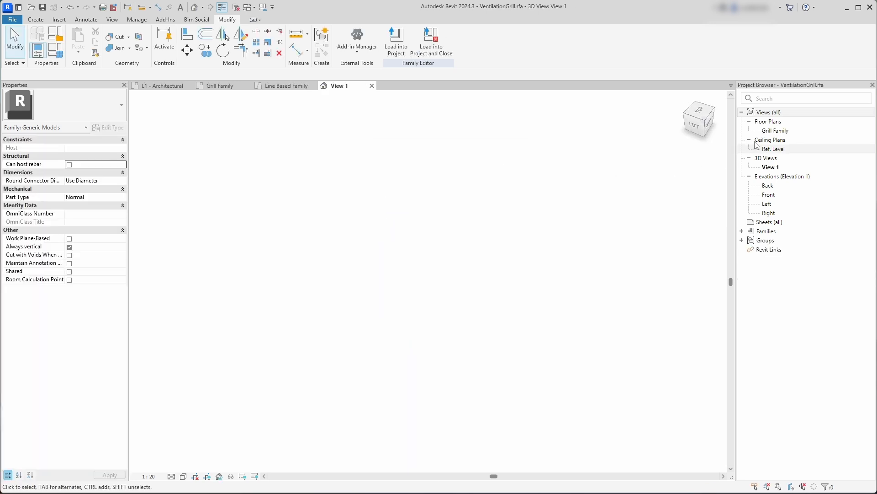
Step: Place a LatticeArray instance about 460 mm long on the work plane in the Grill Family floor plan
{"action": "double_click", "coordinate": [769, 131]}
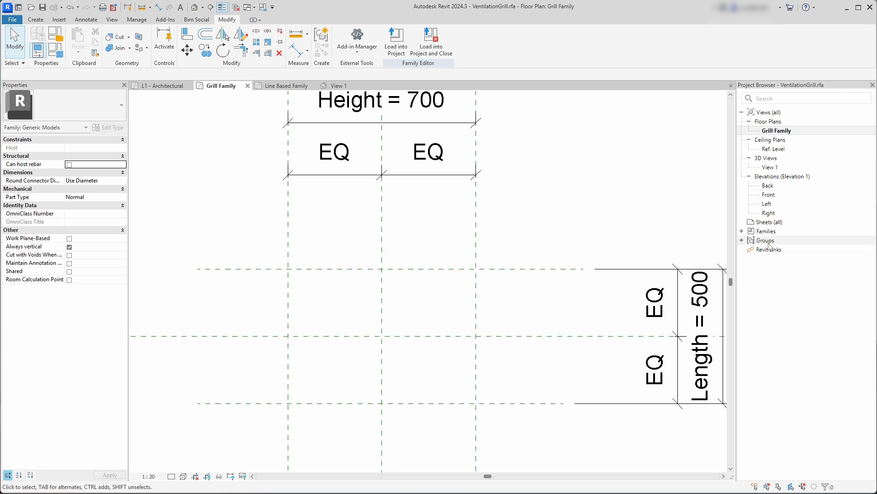
{"action": "double_click", "coordinate": [745, 231]}
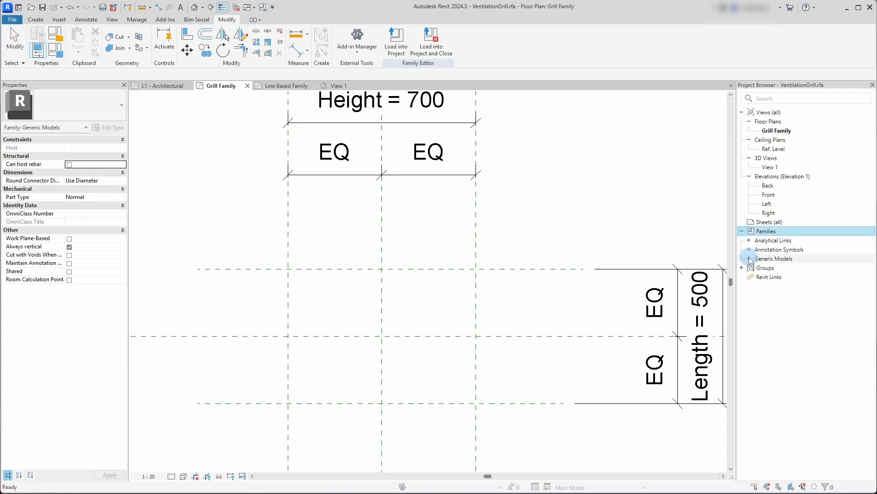
{"action": "left_click", "coordinate": [749, 259]}
{"action": "left_click", "coordinate": [757, 268]}
{"action": "right_click", "coordinate": [785, 277]}
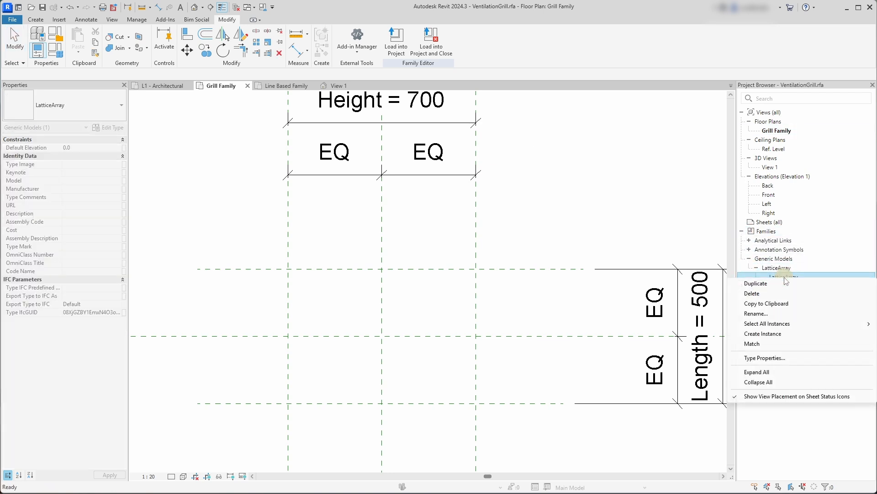
{"action": "left_click", "coordinate": [783, 333]}
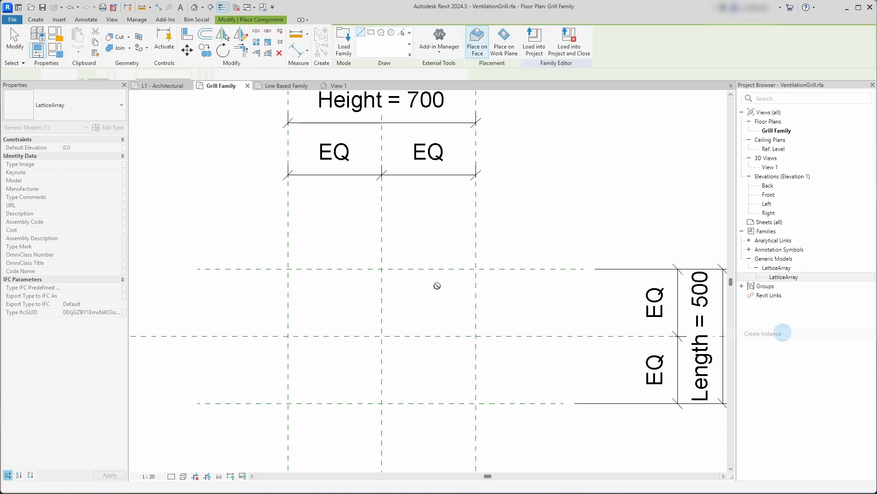
{"action": "scroll", "coordinate": [357, 305], "scroll_direction": "down", "scroll_amount": 2}
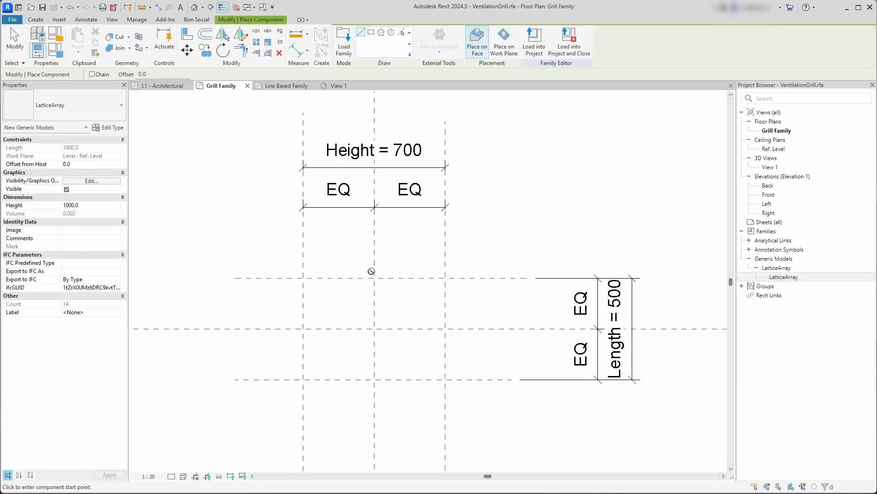
{"action": "left_click", "coordinate": [505, 43]}
{"action": "scroll", "coordinate": [366, 288], "scroll_direction": "up", "scroll_amount": 3}
{"action": "left_click", "coordinate": [454, 314]}
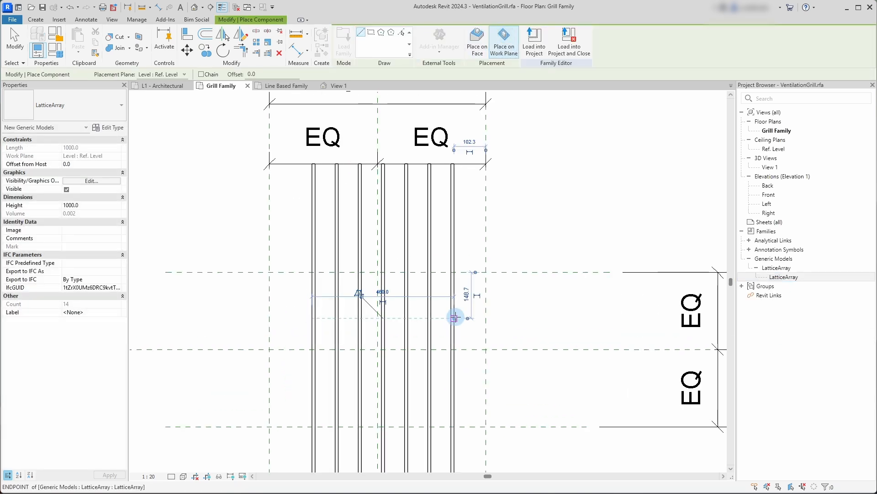
{"action": "key", "text": "Escape"}
{"action": "scroll", "coordinate": [508, 308], "scroll_direction": "down", "scroll_amount": 2}
Step: Move the lattice array below the horizontal centre reference plane, then align its axis to that plane and lock the alignment
{"action": "left_click", "coordinate": [476, 297]}
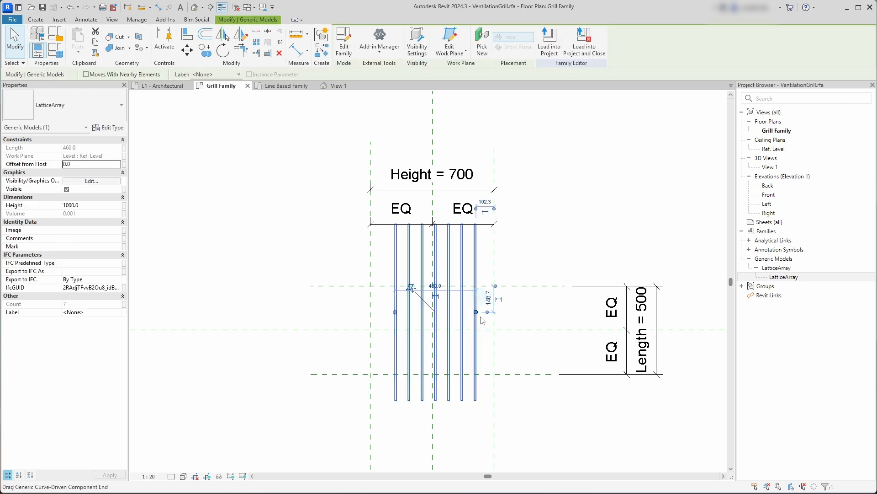
{"action": "left_click_drag", "start_coordinate": [476, 319], "coordinate": [470, 358]}
{"action": "scroll", "coordinate": [415, 273], "scroll_direction": "up", "scroll_amount": 3}
{"action": "middle_click_drag", "start_coordinate": [472, 354], "coordinate": [432, 300]}
{"action": "scroll", "coordinate": [440, 298], "scroll_direction": "down", "scroll_amount": 2}
{"action": "key", "text": "Escape"}
{"action": "key", "text": "a"}
{"action": "key", "text": "l"}
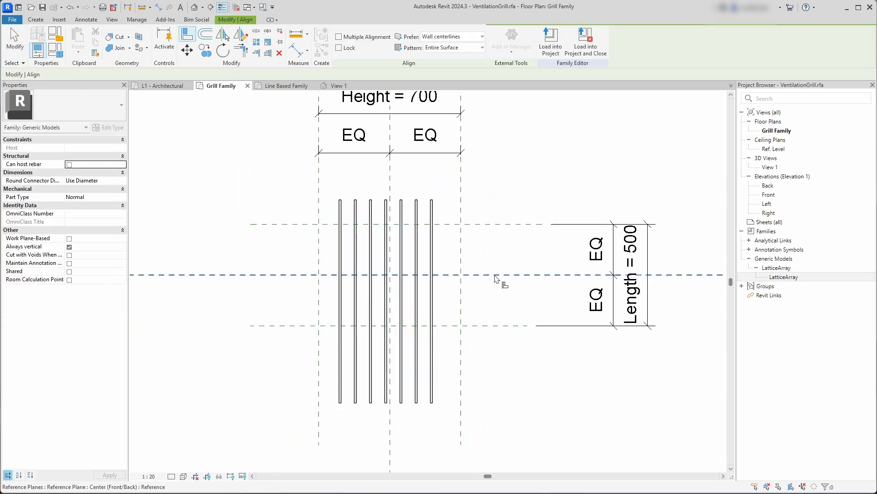
{"action": "left_click", "coordinate": [495, 276]}
{"action": "left_click", "coordinate": [416, 297]}
{"action": "left_click", "coordinate": [412, 290]}
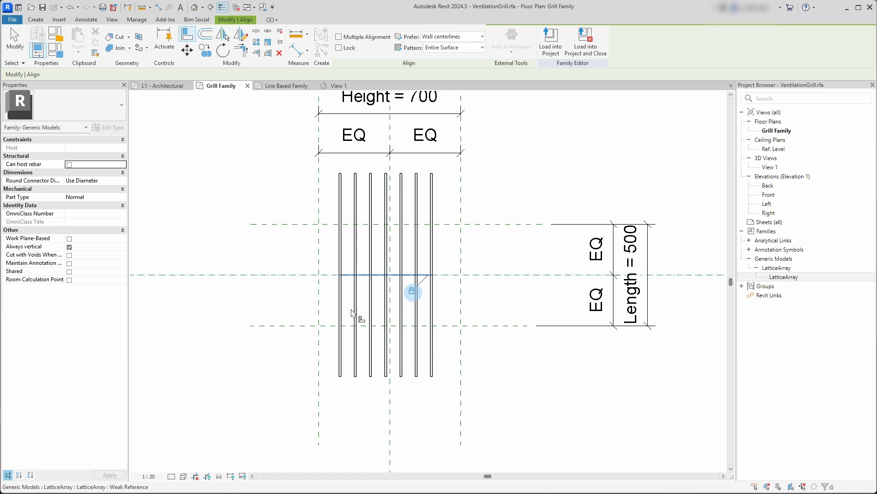
{"action": "key", "text": "Escape"}
Step: Align the lattice array's two ends to the outer reference planes of the Height dimension and lock both alignments
{"action": "left_click", "coordinate": [339, 312]}
{"action": "middle_click_drag", "start_coordinate": [340, 312], "coordinate": [338, 349]}
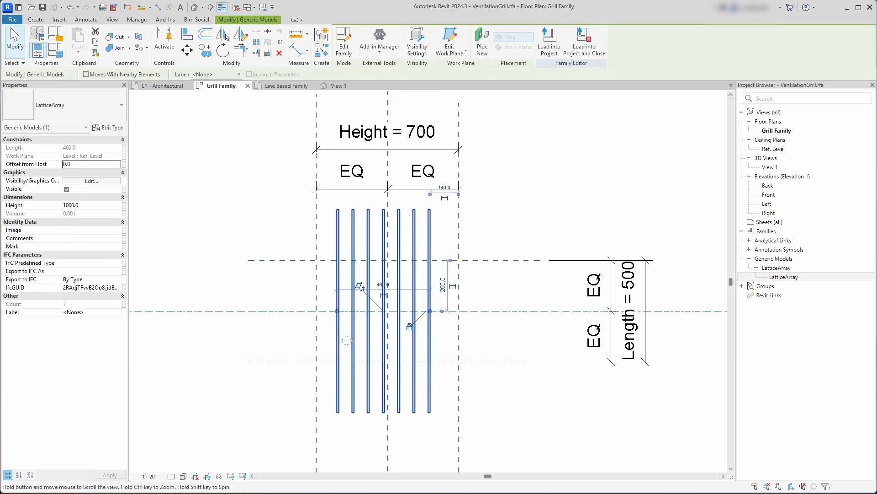
{"action": "key", "text": "Escape"}
{"action": "key", "text": "a"}
{"action": "key", "text": "l"}
{"action": "left_click", "coordinate": [314, 338]}
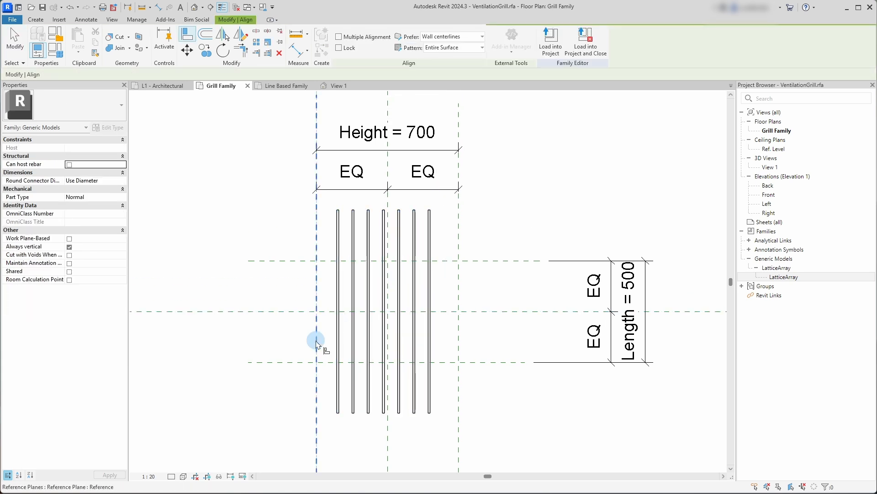
{"action": "left_click", "coordinate": [337, 340]}
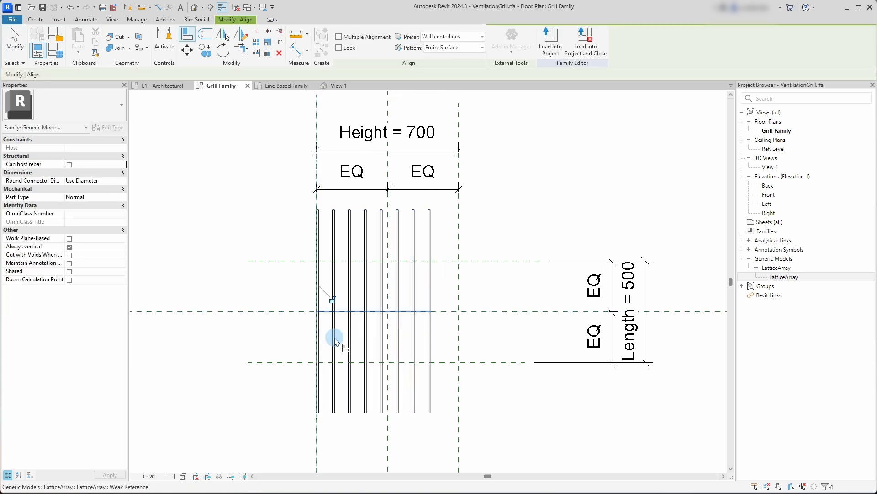
{"action": "left_click", "coordinate": [458, 331]}
{"action": "left_click", "coordinate": [430, 330]}
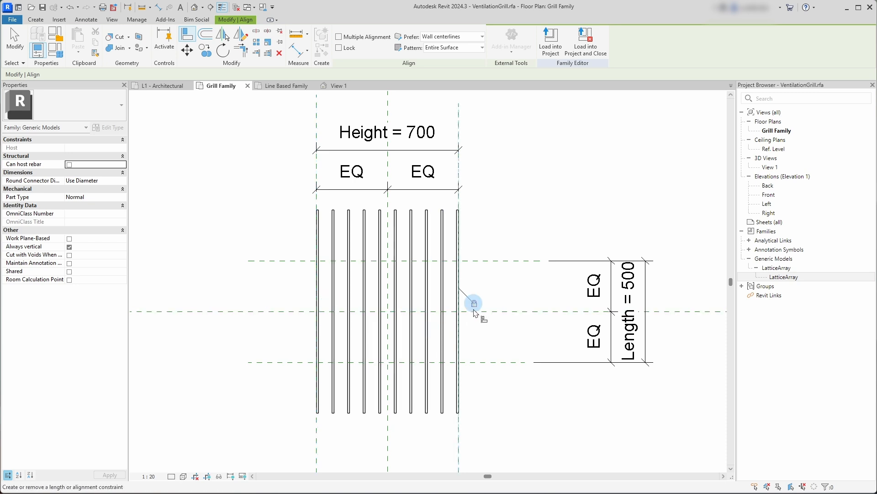
{"action": "key", "text": "Escape"}
{"action": "key", "text": "Escape"}
Step: Set the grill's Height dimension to 1000 mm to flex the lattice array
{"action": "left_click", "coordinate": [441, 294]}
{"action": "scroll", "coordinate": [443, 272], "scroll_direction": "down", "scroll_amount": 1}
{"action": "middle_click_drag", "start_coordinate": [442, 273], "coordinate": [418, 307]}
{"action": "key", "text": "Escape"}
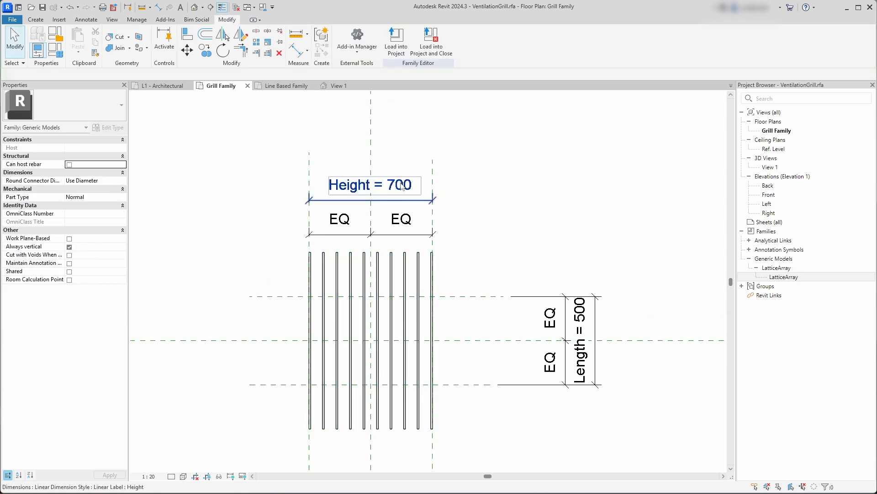
{"action": "left_click", "coordinate": [401, 185]}
{"action": "left_click", "coordinate": [401, 185]}
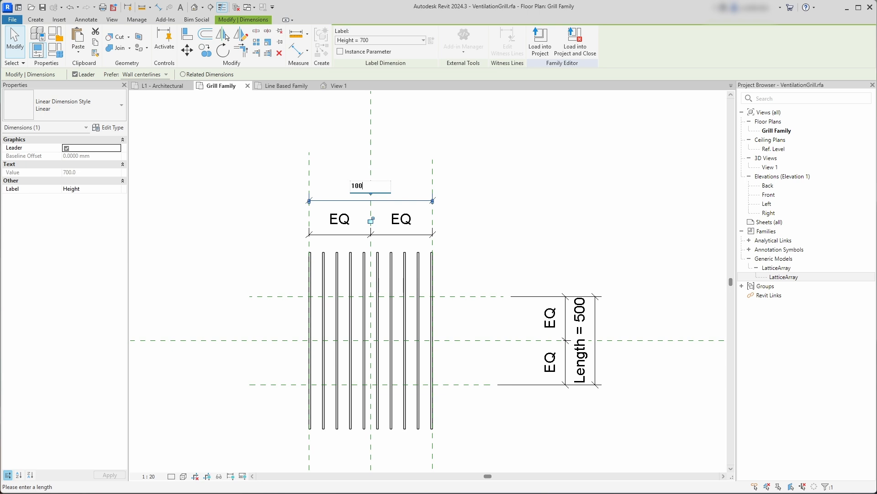
{"action": "key", "text": "Return"}
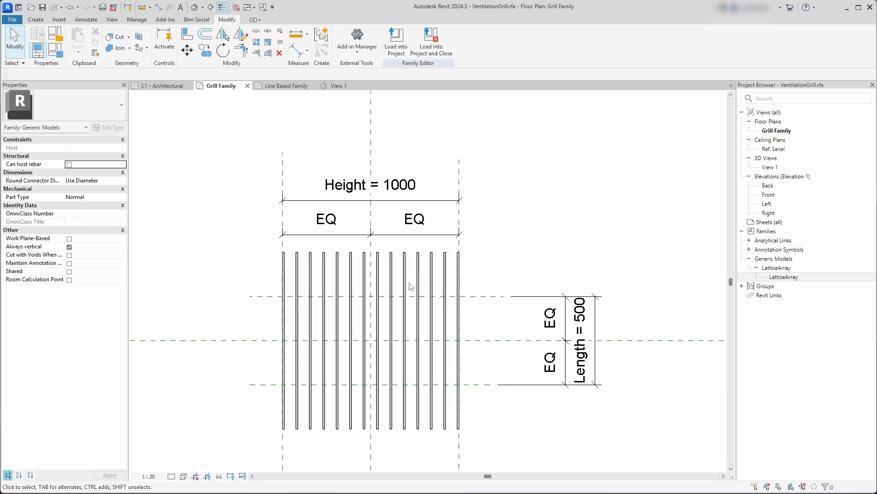
Step: Associate the LatticeArray instance's Height parameter with the grill family's Length parameter
{"action": "left_click", "coordinate": [421, 326]}
{"action": "left_click", "coordinate": [418, 333]}
{"action": "middle_click_drag", "start_coordinate": [402, 337], "coordinate": [404, 288]}
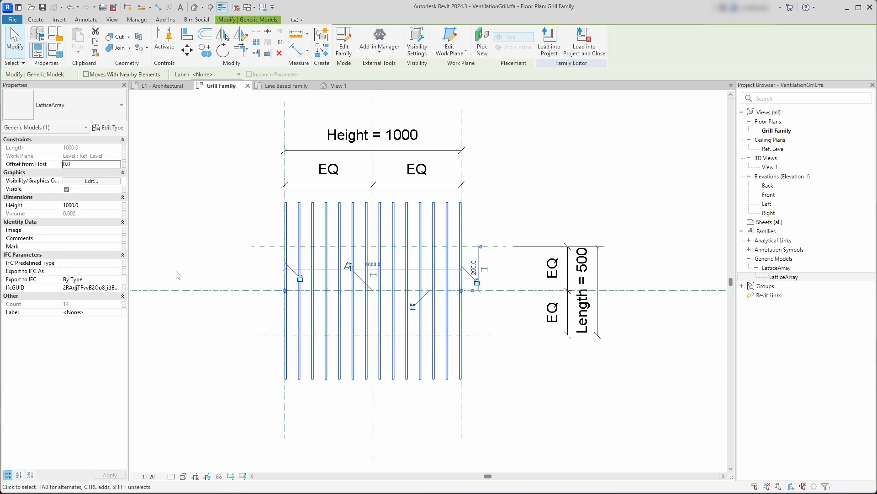
{"action": "scroll", "coordinate": [176, 271], "scroll_direction": "up", "scroll_amount": 1}
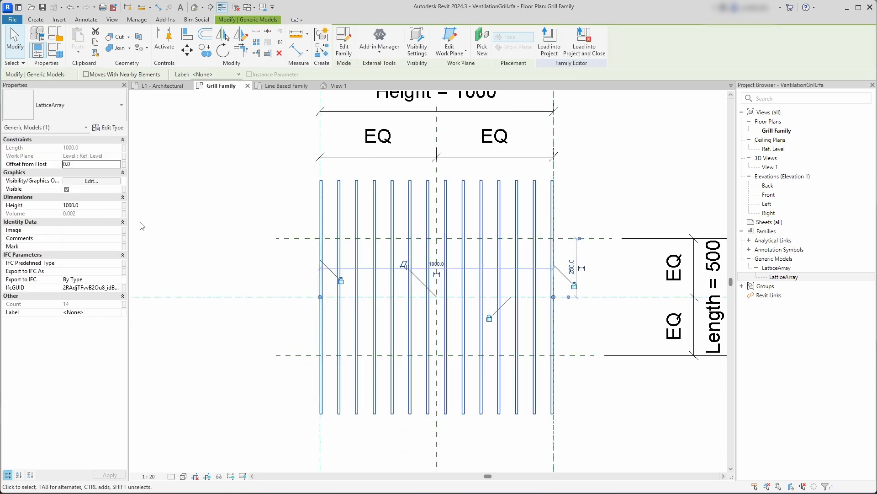
{"action": "left_click", "coordinate": [124, 205]}
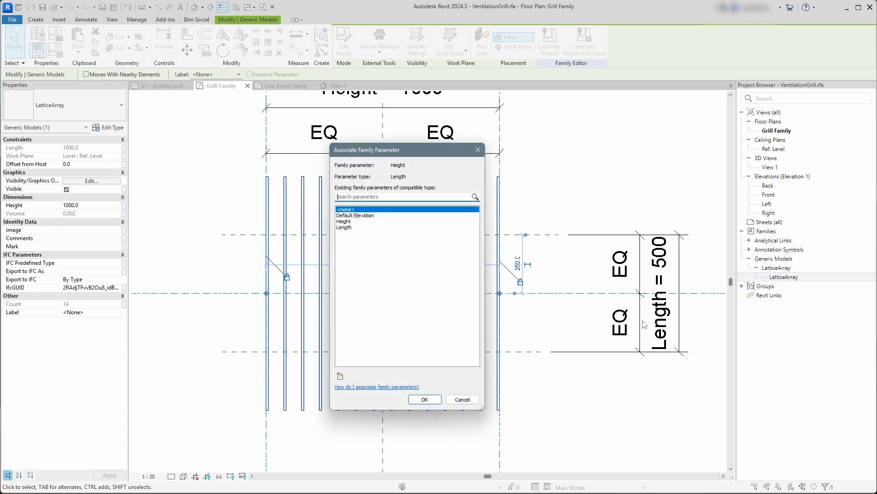
{"action": "left_click", "coordinate": [344, 221]}
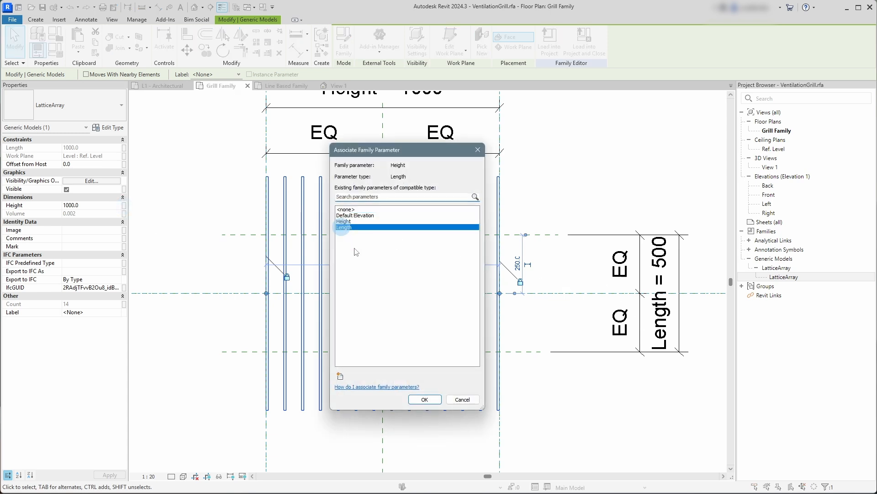
{"action": "left_click", "coordinate": [425, 398]}
{"action": "left_click", "coordinate": [439, 379]}
{"action": "scroll", "coordinate": [450, 351], "scroll_direction": "down", "scroll_amount": 2}
{"action": "middle_click_drag", "start_coordinate": [450, 351], "coordinate": [437, 349]}
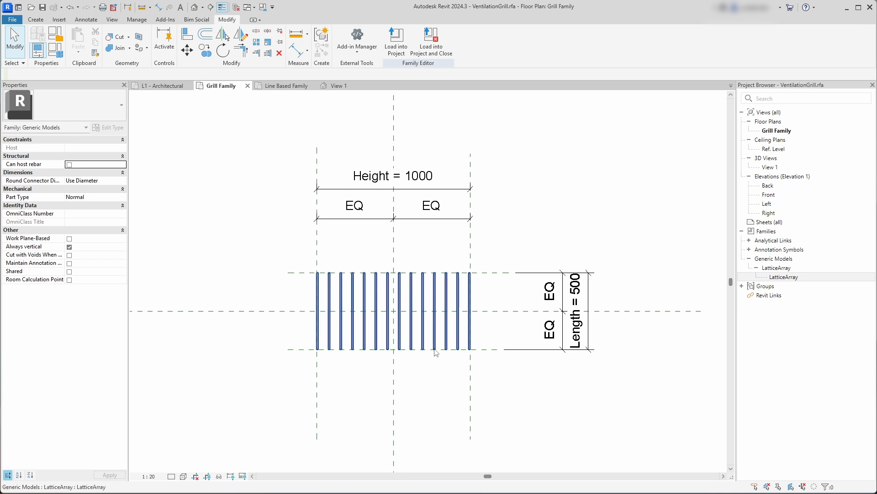
Step: Set the grill's Length dimension to 1000 mm to flex the bars
{"action": "left_click", "coordinate": [434, 349]}
{"action": "key", "text": "Escape"}
{"action": "left_click", "coordinate": [575, 337]}
{"action": "left_click", "coordinate": [579, 311]}
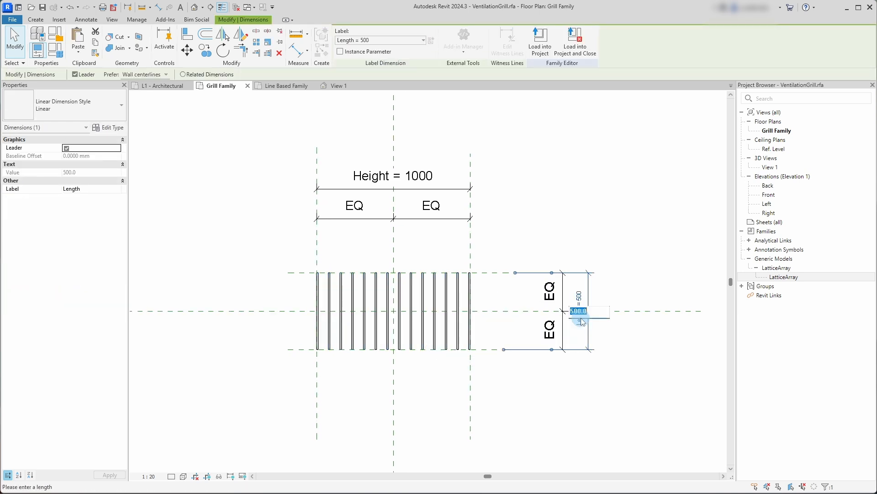
{"action": "type", "text": "1000"}
{"action": "key", "text": "Return"}
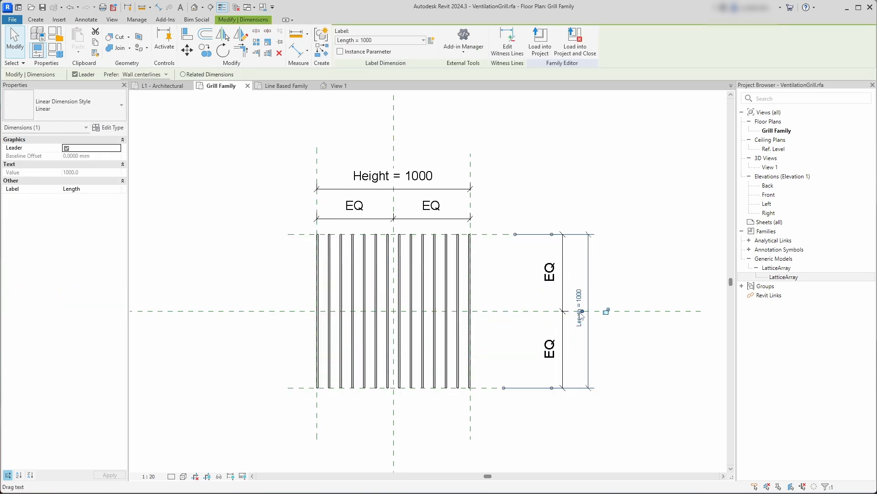
Step: Set the grill's Height dimension to 500 mm
{"action": "key", "text": "Escape"}
{"action": "left_click", "coordinate": [410, 181]}
{"action": "left_click", "coordinate": [410, 180]}
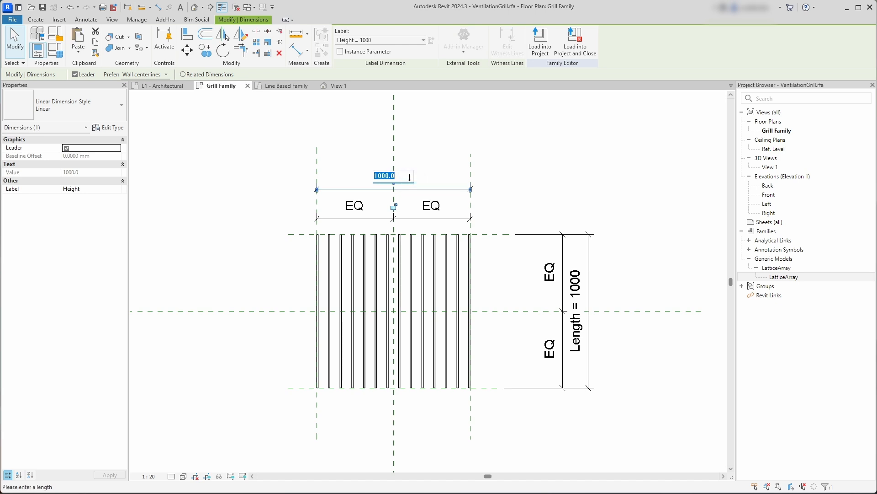
{"action": "key", "text": "Return"}
{"action": "key", "text": "Escape"}
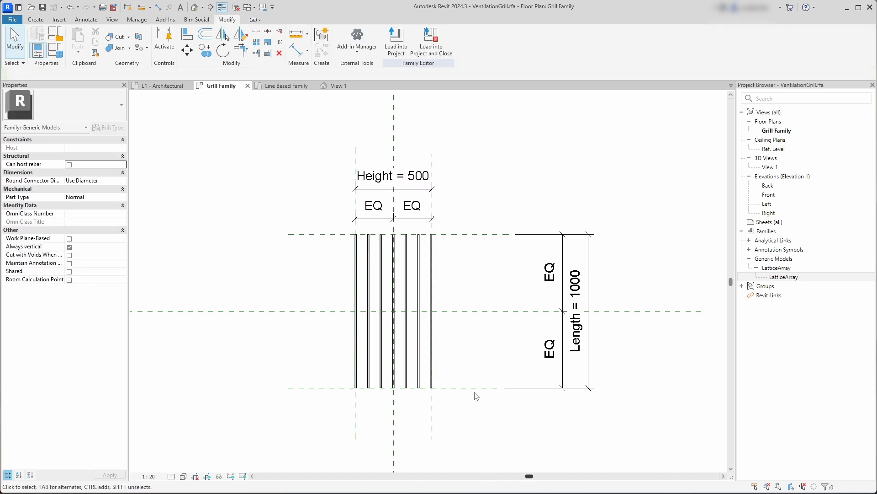
Step: Load the VentilationGrill family into Grill Tutorial.rvt, overwriting the existing version
{"action": "left_click", "coordinate": [397, 41]}
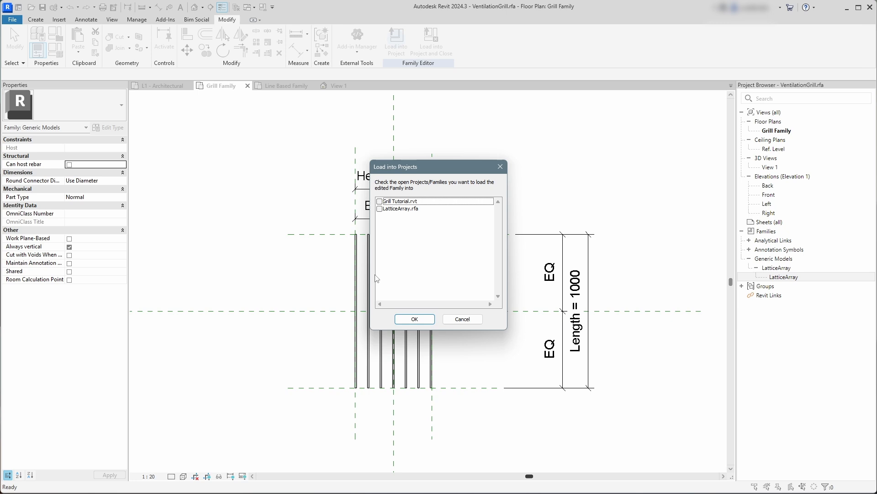
{"action": "left_click", "coordinate": [379, 202]}
{"action": "left_click", "coordinate": [418, 318]}
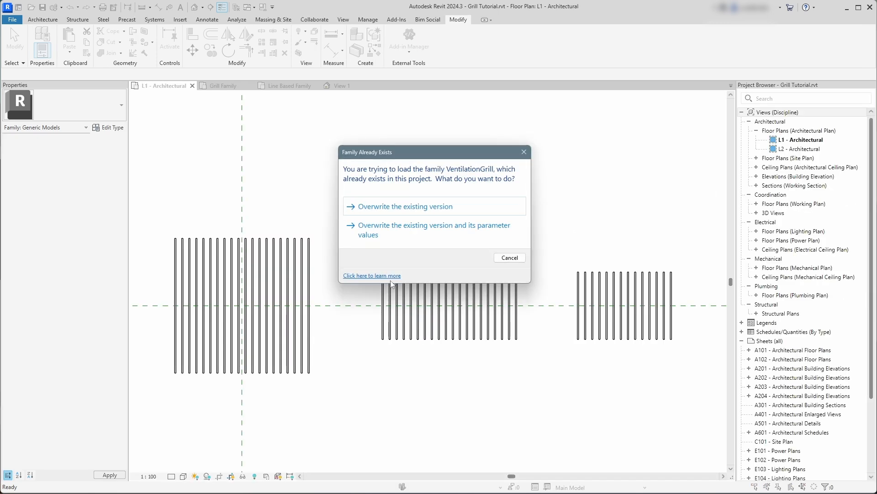
{"action": "left_click", "coordinate": [375, 208]}
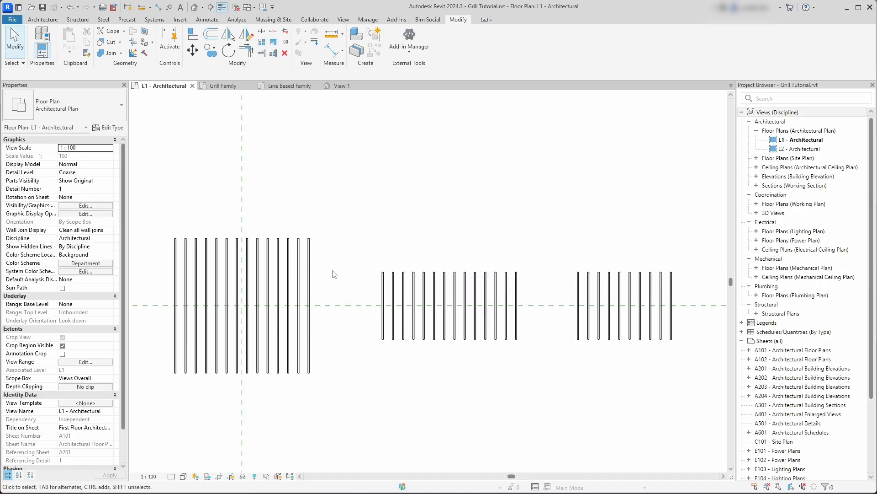
Step: Duplicate the 1000x1000 type of the large VentilationGrill instance and name the new type 2000x500
{"action": "left_click", "coordinate": [299, 276]}
{"action": "scroll", "coordinate": [232, 324], "scroll_direction": "up", "scroll_amount": 3}
{"action": "middle_click_drag", "start_coordinate": [233, 325], "coordinate": [314, 326]}
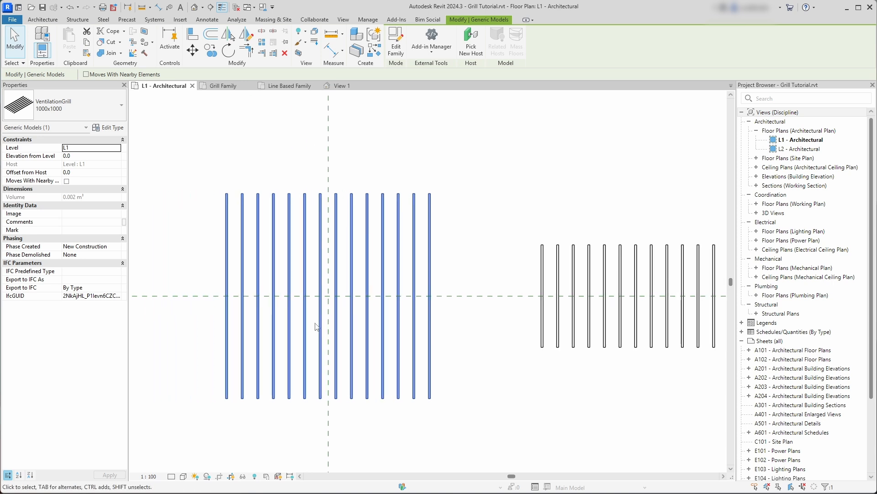
{"action": "left_click", "coordinate": [122, 128]}
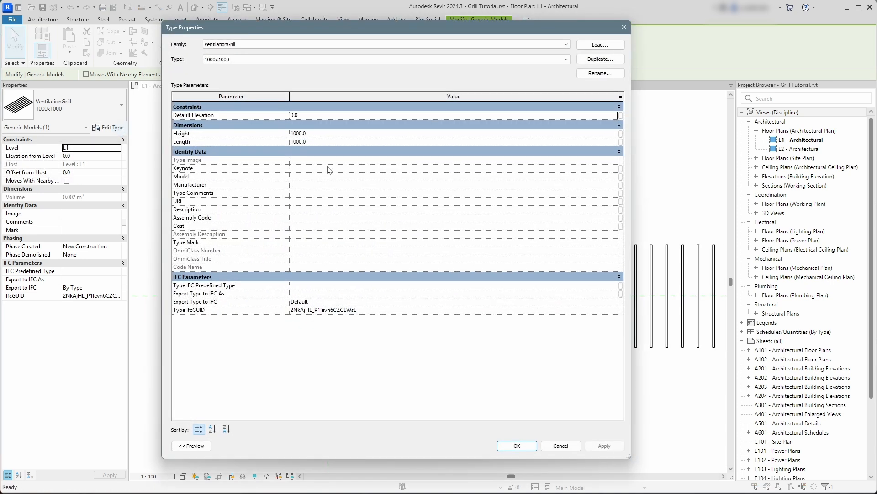
{"action": "left_click", "coordinate": [319, 133]}
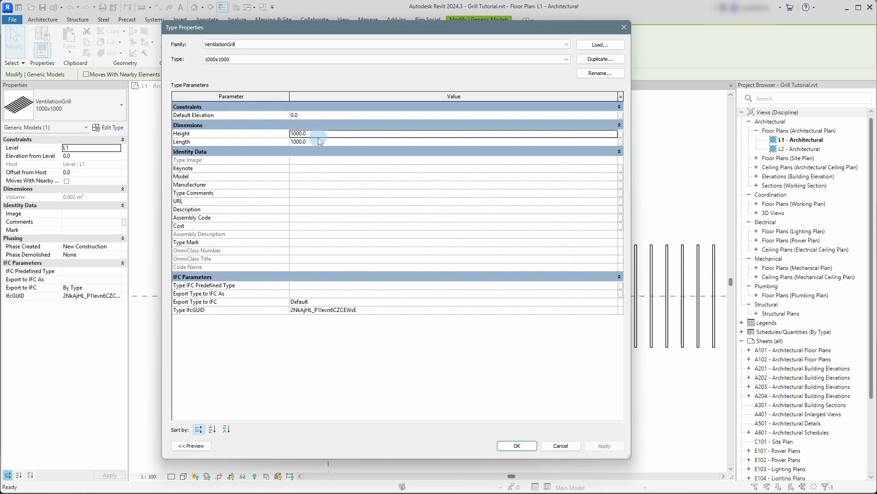
{"action": "left_click", "coordinate": [612, 59]}
{"action": "left_click", "coordinate": [383, 237]}
{"action": "left_click_drag", "start_coordinate": [371, 237], "coordinate": [326, 235]}
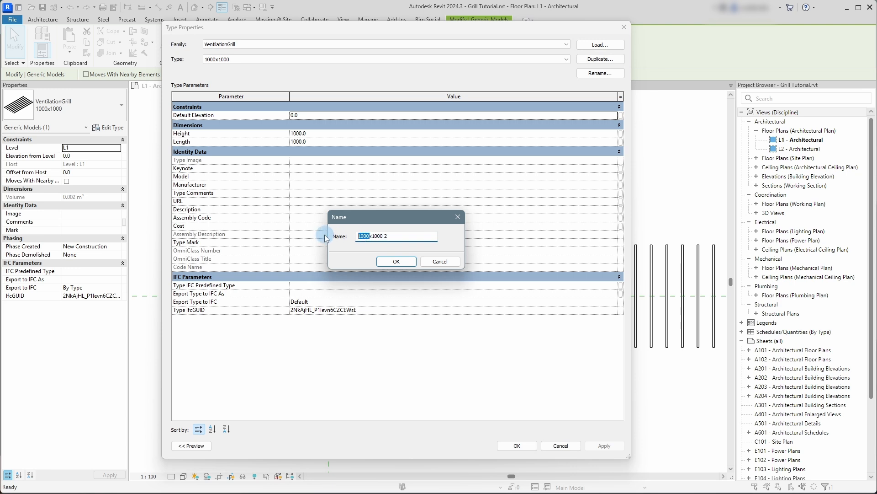
{"action": "type", "text": "2000"}
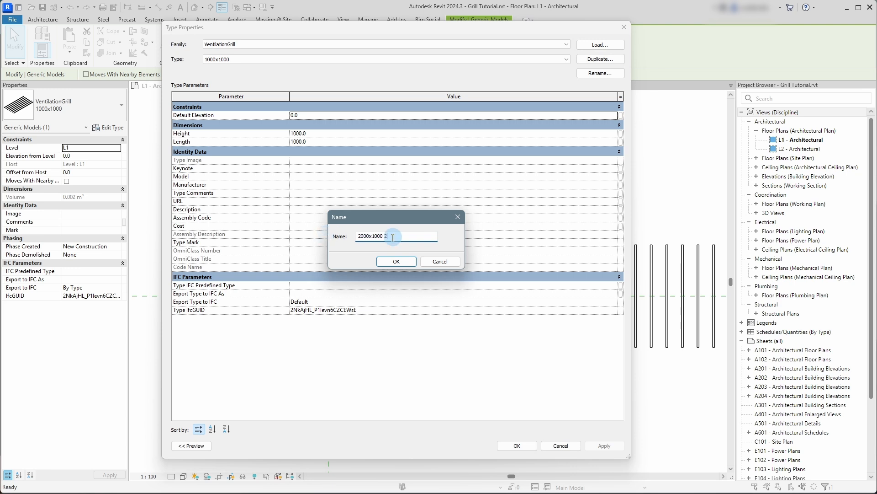
{"action": "left_click_drag", "start_coordinate": [393, 237], "coordinate": [374, 237]}
{"action": "type", "text": "500"}
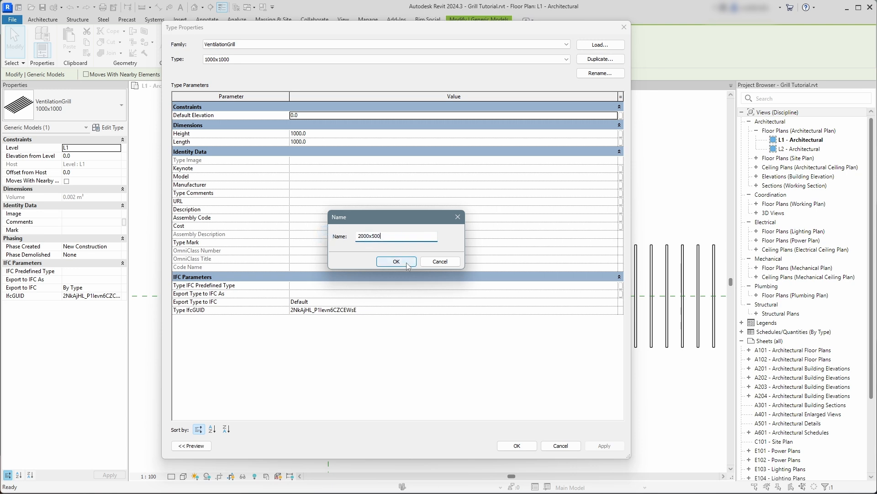
{"action": "left_click", "coordinate": [402, 260]}
Step: Set the 2000x500 type's Length to 2000 and Height to 500, and apply it to the selected grill
{"action": "left_click", "coordinate": [327, 141]}
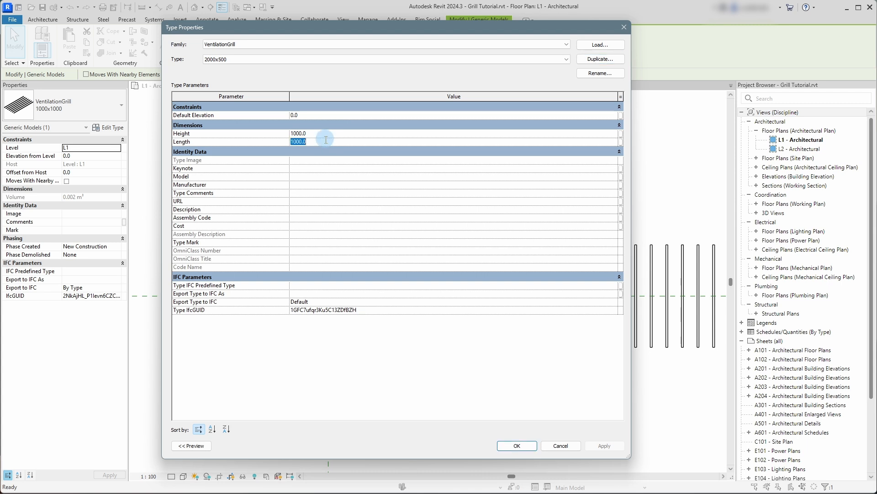
{"action": "type", "text": "2000"}
{"action": "left_click", "coordinate": [325, 134]}
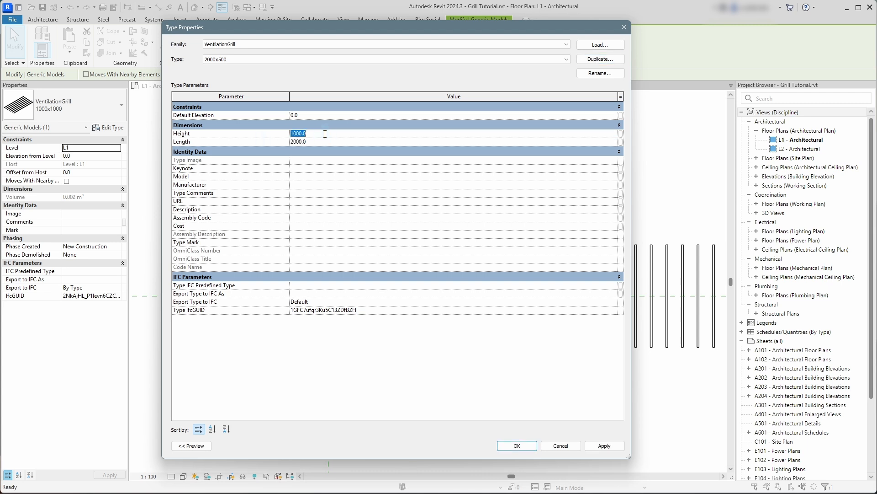
{"action": "left_click", "coordinate": [517, 446]}
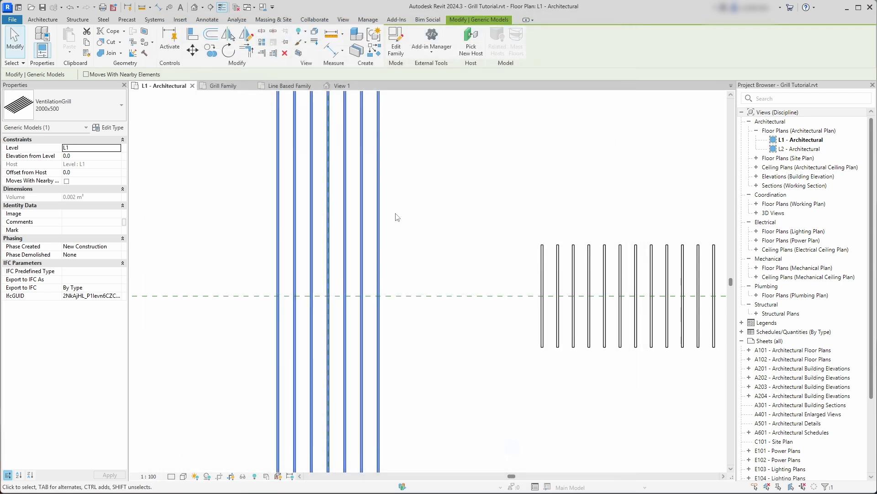
Step: Try moving the 2000x500 grill about 831 mm to the left of the vertical reference plane, undo the move, and deselect the grill
{"action": "scroll", "coordinate": [393, 217], "scroll_direction": "down", "scroll_amount": 3}
{"action": "scroll", "coordinate": [398, 217], "scroll_direction": "up", "scroll_amount": 4}
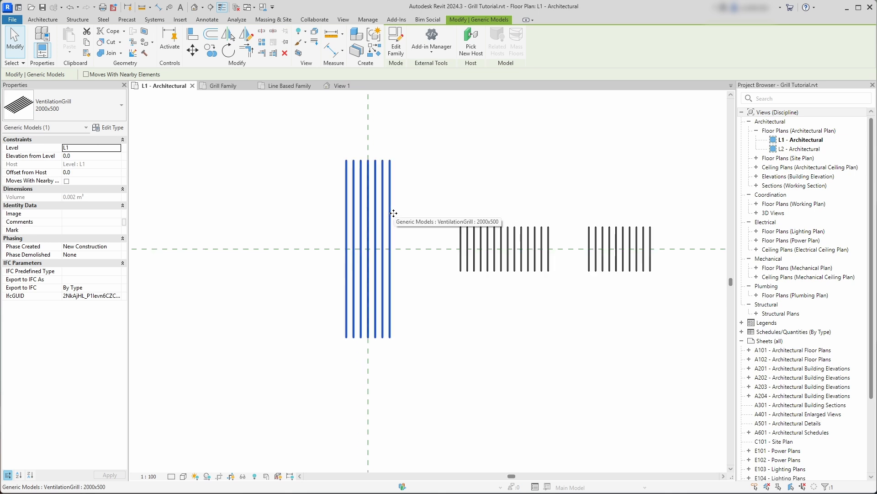
{"action": "scroll", "coordinate": [393, 215], "scroll_direction": "down", "scroll_amount": 1}
{"action": "left_click_drag", "start_coordinate": [389, 215], "coordinate": [292, 216]}
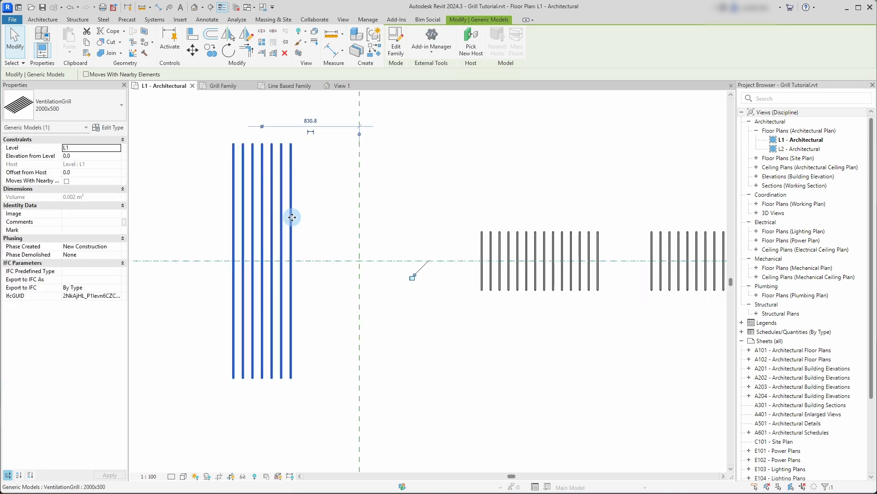
{"action": "left_click", "coordinate": [331, 240]}
{"action": "key", "text": "ctrl+z"}
{"action": "left_click", "coordinate": [377, 210]}
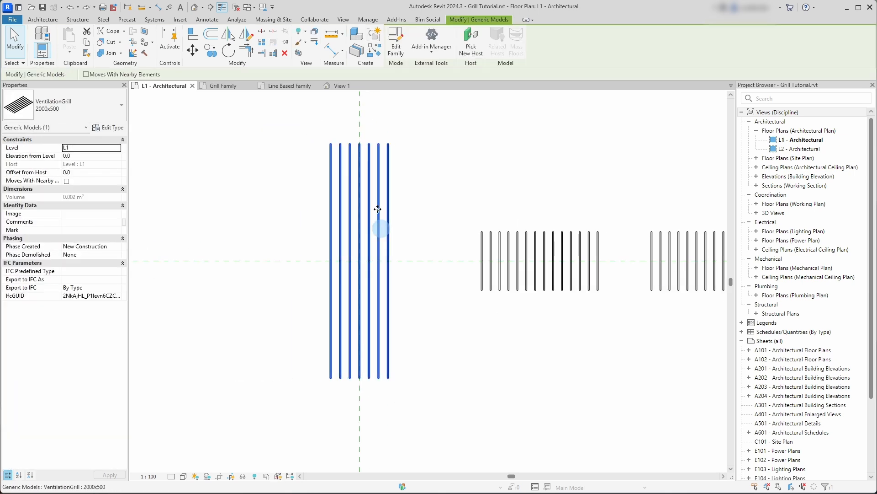
{"action": "middle_click_drag", "start_coordinate": [375, 209], "coordinate": [300, 273]}
{"action": "key", "text": "Escape"}
{"action": "scroll", "coordinate": [290, 257], "scroll_direction": "down", "scroll_amount": 1}
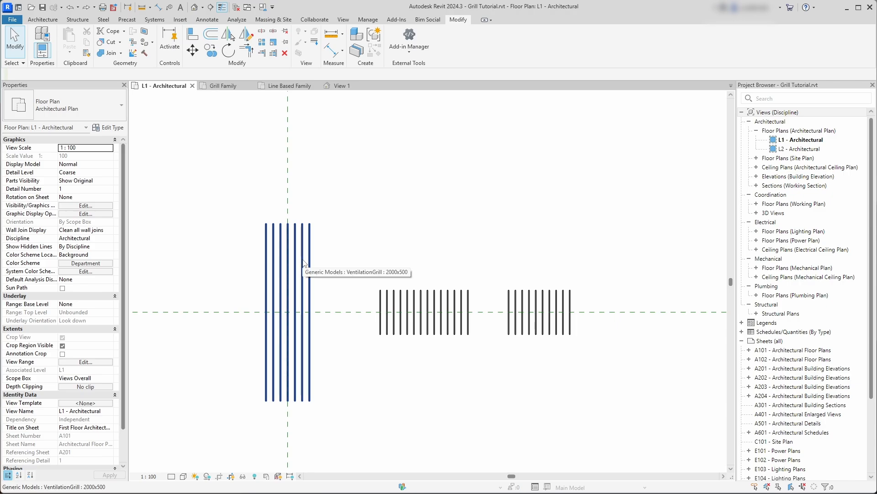